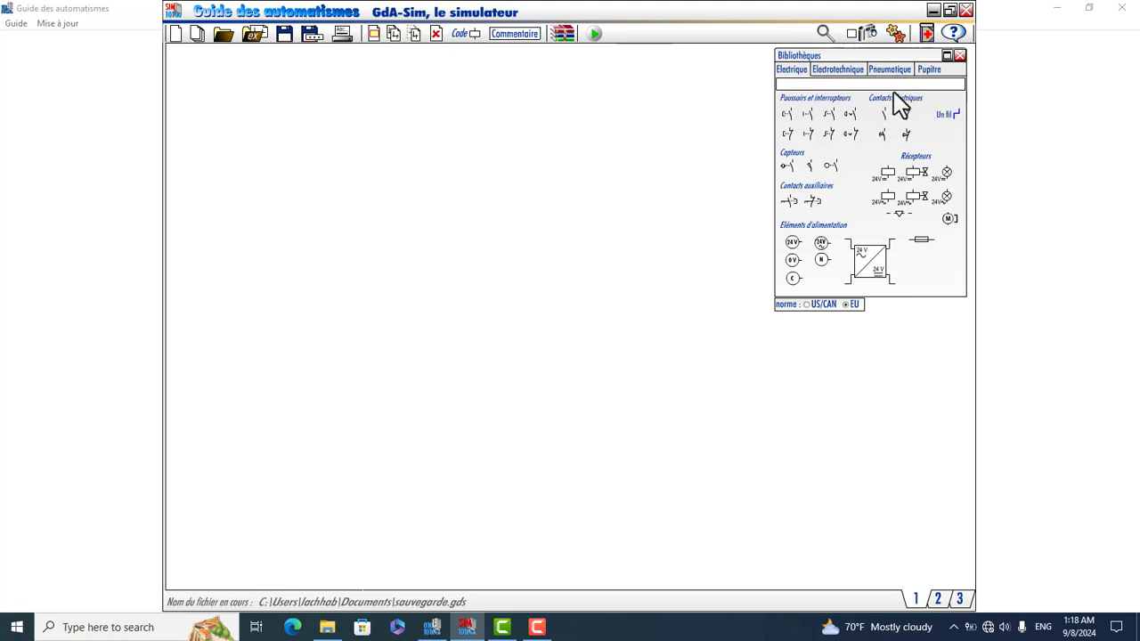
Step: Place the L3, L2, L1, N supply block near the sheet's upper corner and a three-pole magneto-thermal circuit breaker labelled Q1 below it
click(840, 71)
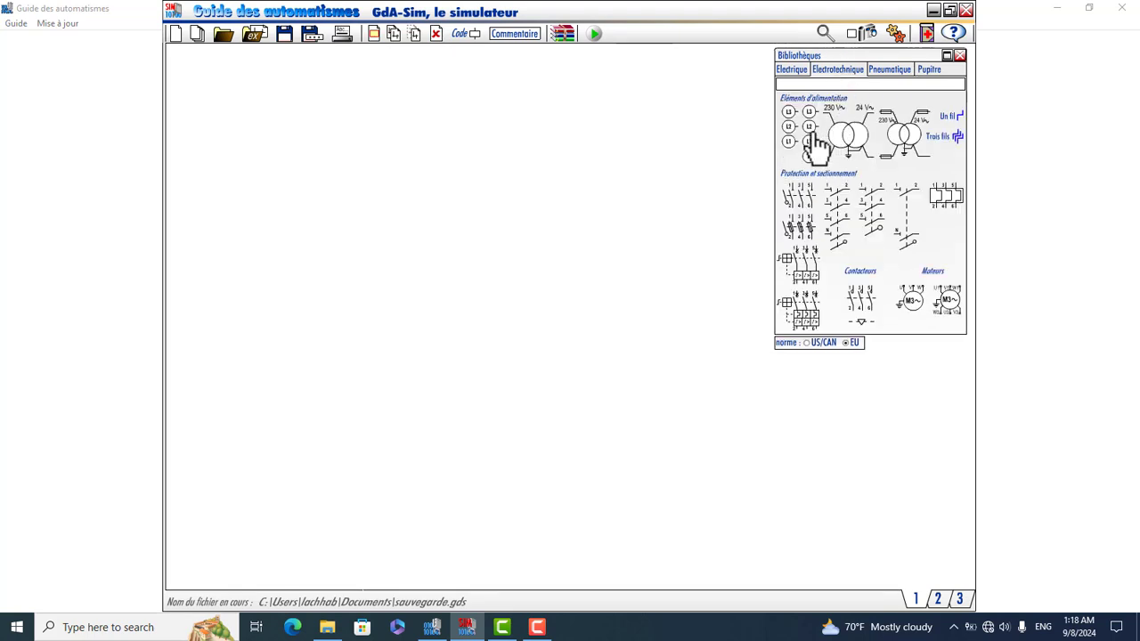
drag(816, 133, 226, 106)
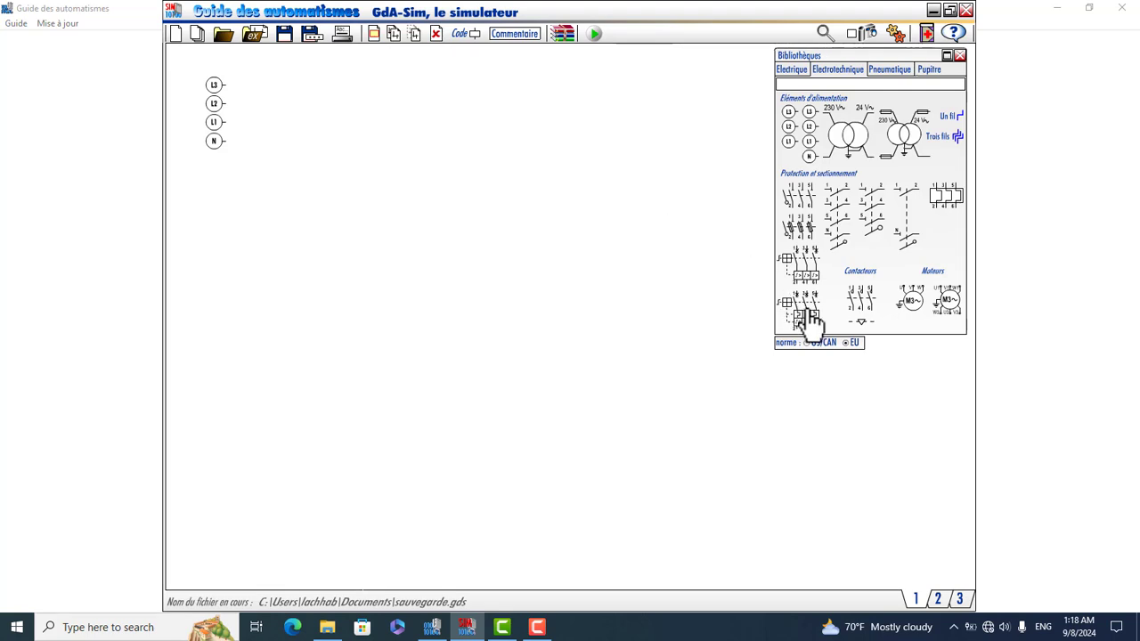
drag(812, 316, 321, 189)
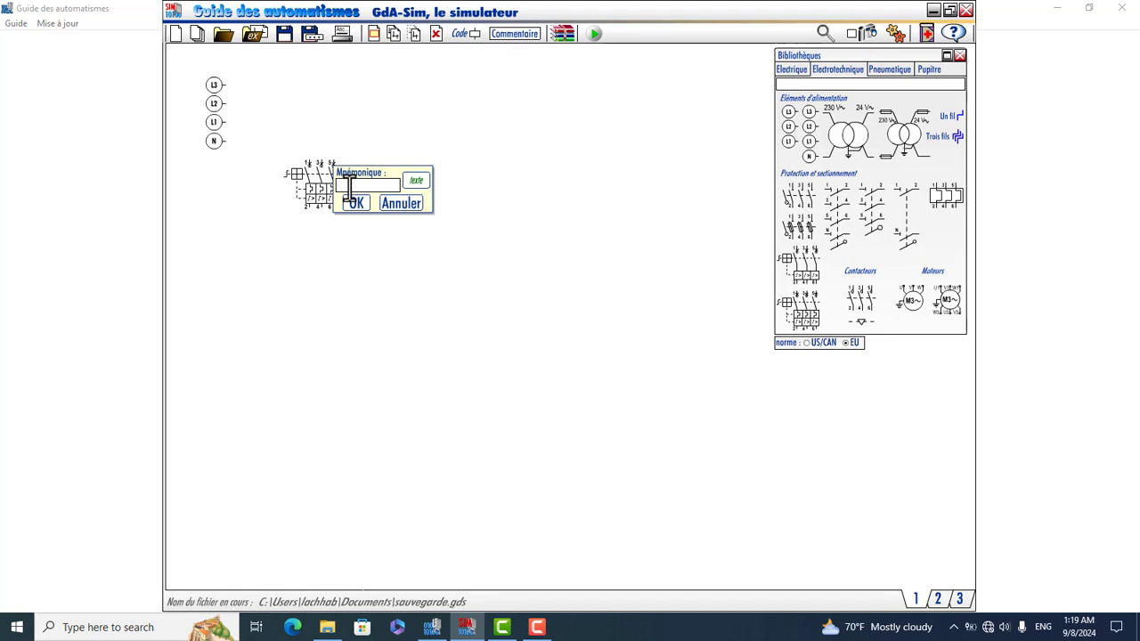
click(356, 204)
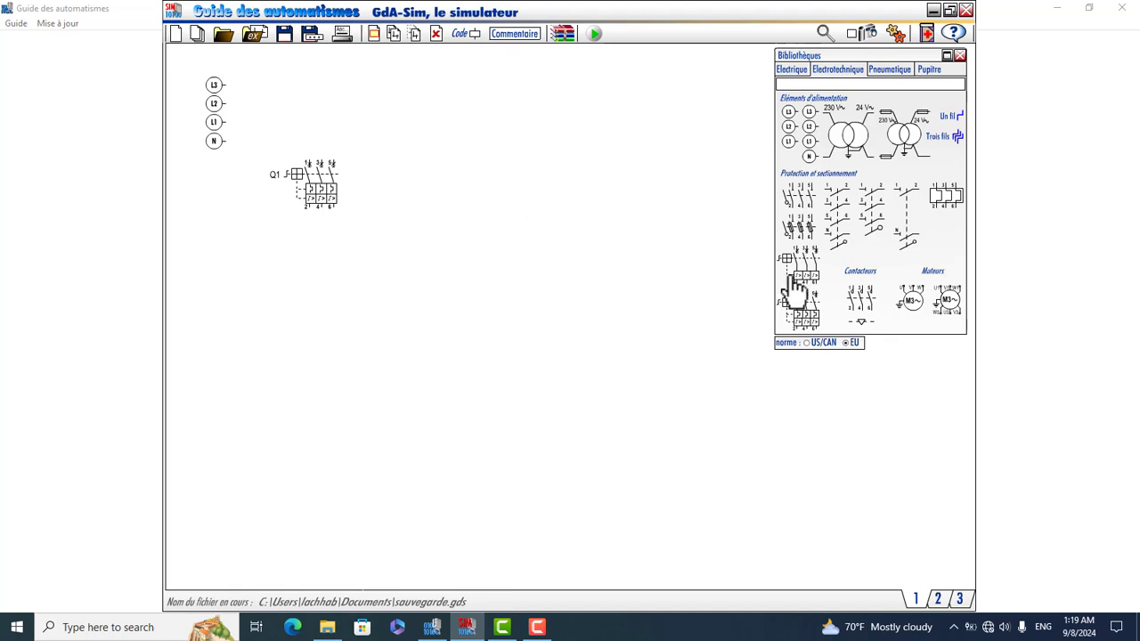
Step: Place two three-pole contactors labelled KM1 and KM2 below Q1, side by side and aligned at the same height
drag(860, 301, 331, 300)
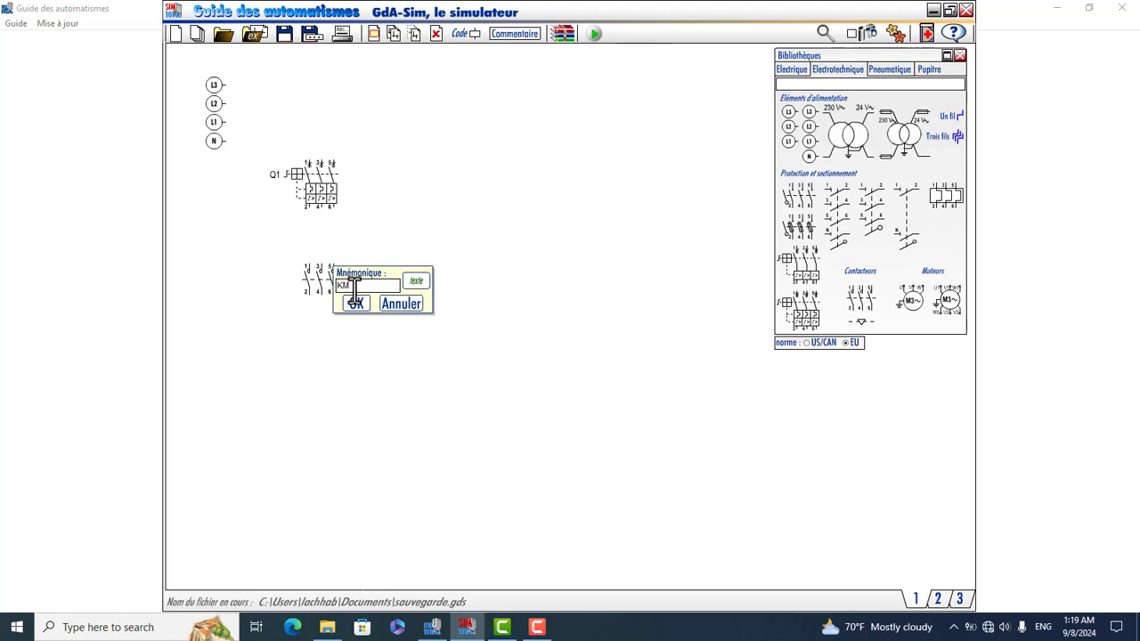
click(357, 304)
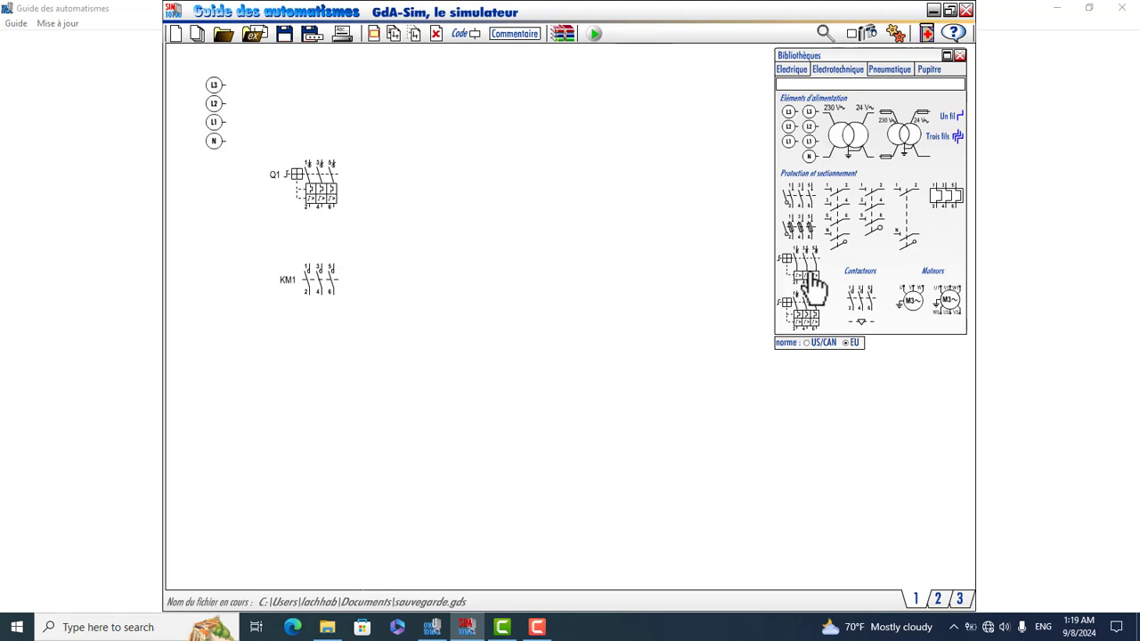
click(865, 300)
click(420, 276)
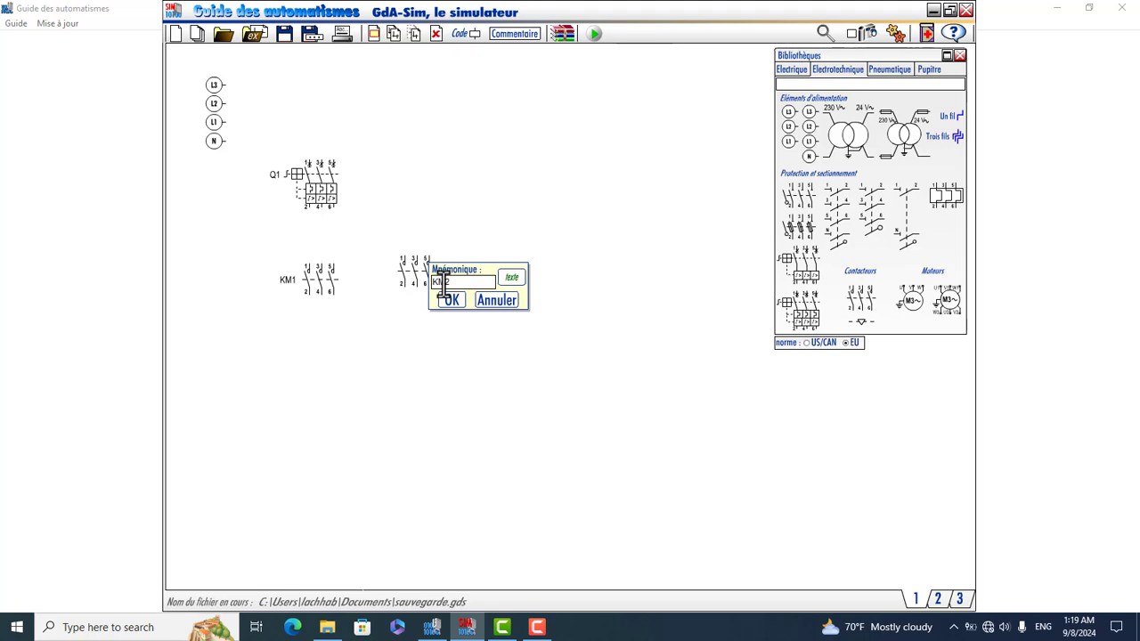
click(449, 300)
click(420, 288)
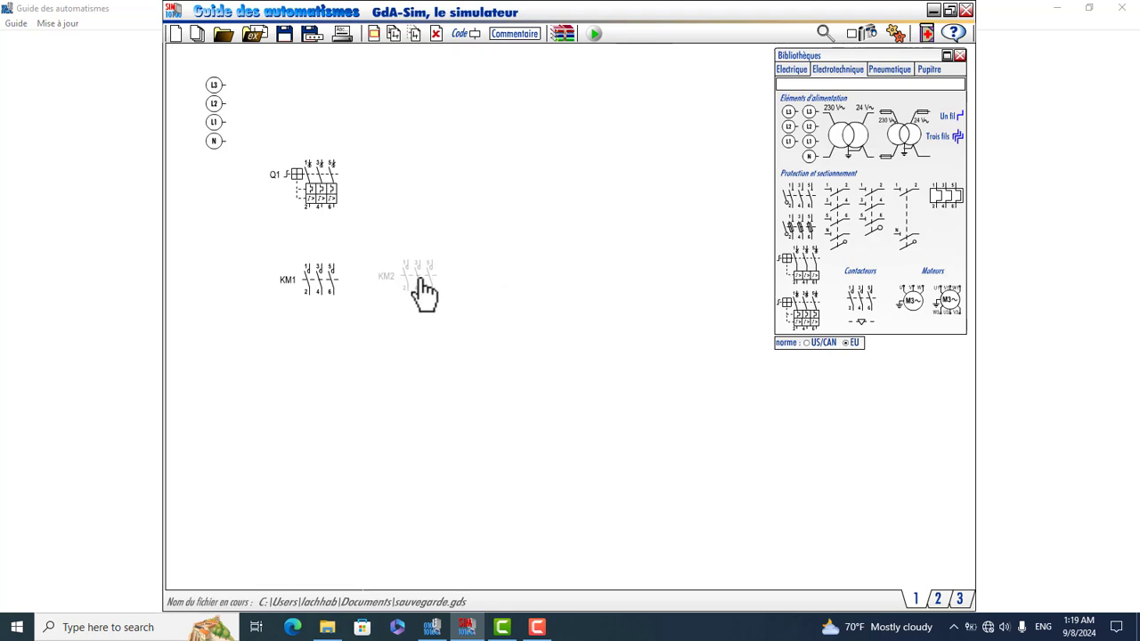
click(420, 290)
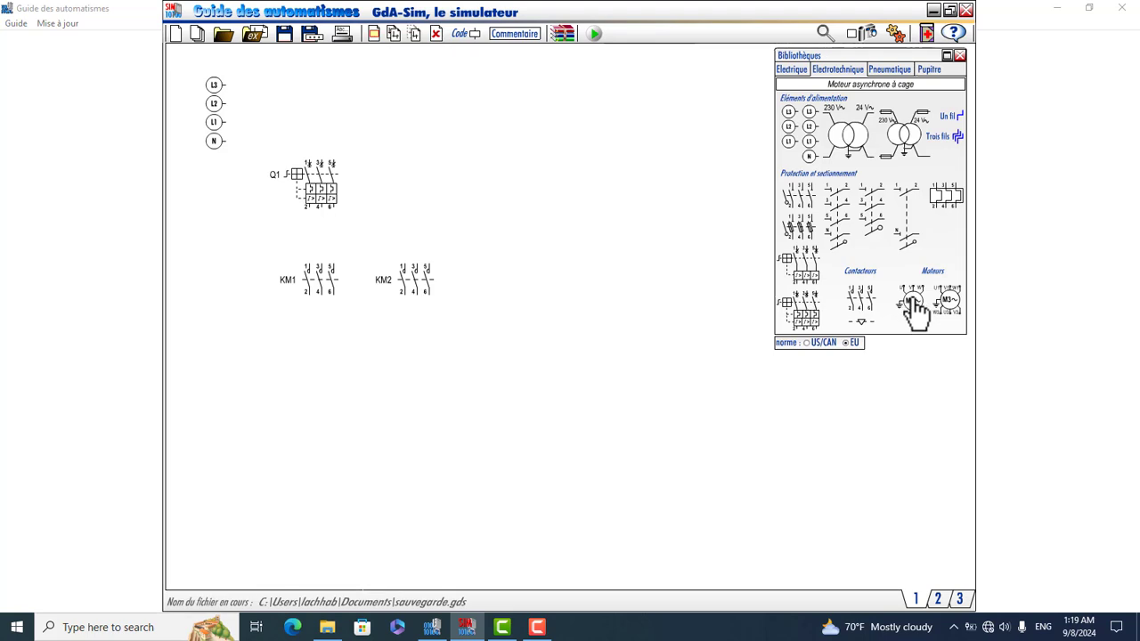
Step: Place a three-phase cage motor labelled M1 below KM1, with its terminals aligned to the contactor poles
drag(911, 303, 314, 414)
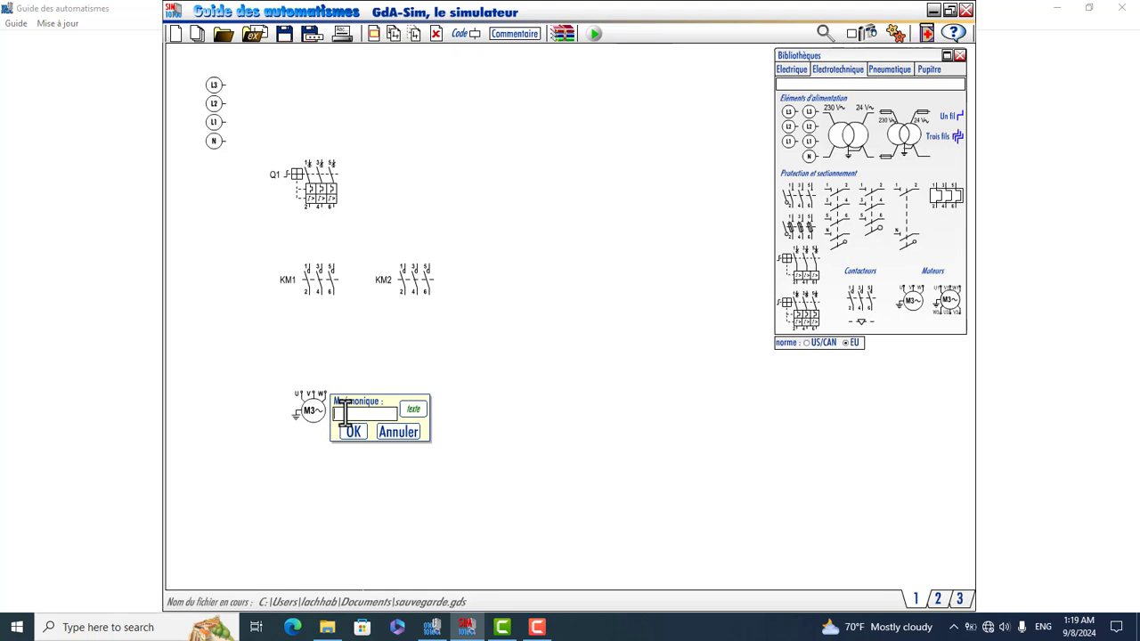
text(M1)
click(354, 432)
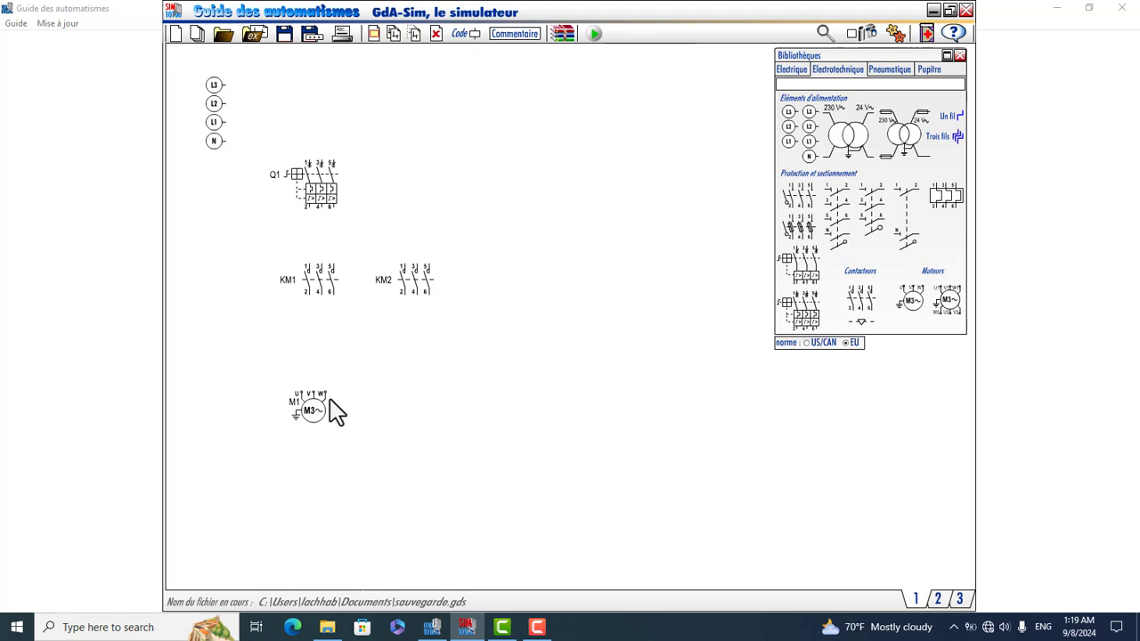
drag(321, 413, 328, 417)
Step: Wire L3 through Q1 pole 5-6 and KM1 pole 5-6 to motor terminal W
click(958, 116)
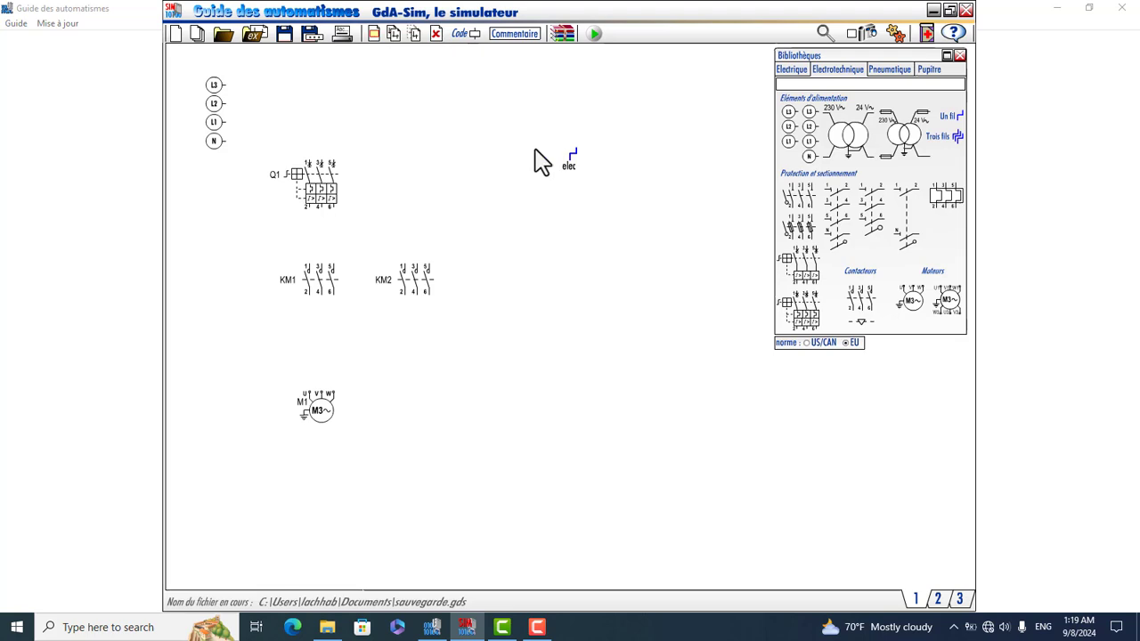
click(222, 85)
click(334, 164)
click(336, 207)
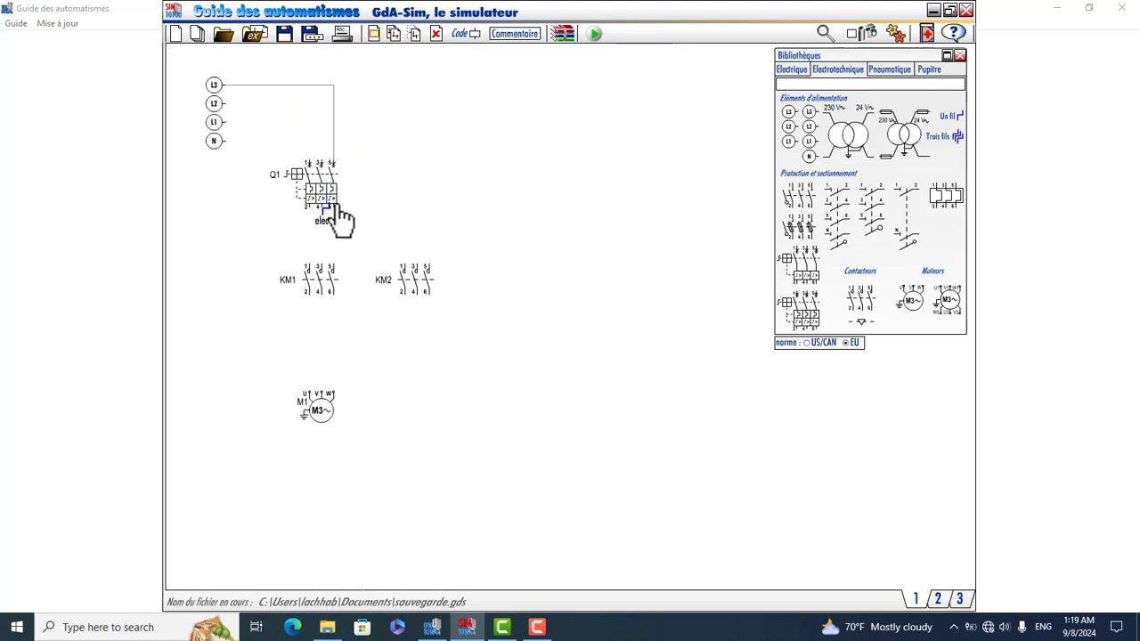
click(334, 265)
click(334, 294)
click(334, 394)
Step: Wire L2 through Q1 pole 3-4 and KM1 pole 3-4 to motor terminal V
click(223, 103)
click(322, 165)
click(320, 209)
click(319, 265)
right_click(321, 269)
click(321, 208)
right_click(306, 224)
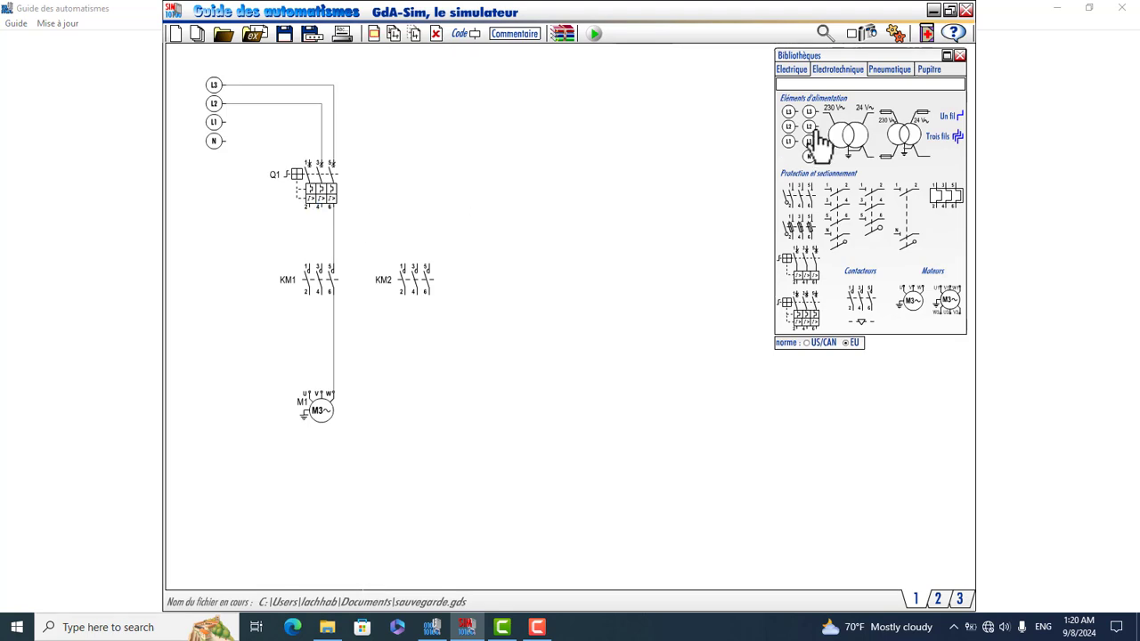
click(962, 119)
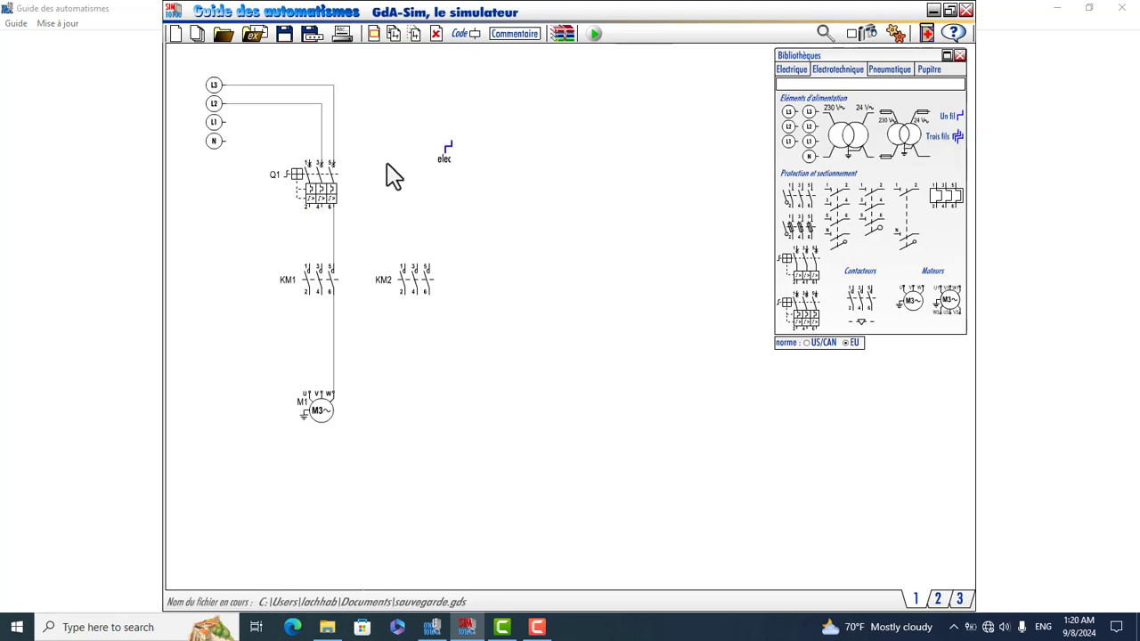
click(327, 207)
click(321, 267)
click(320, 298)
click(319, 393)
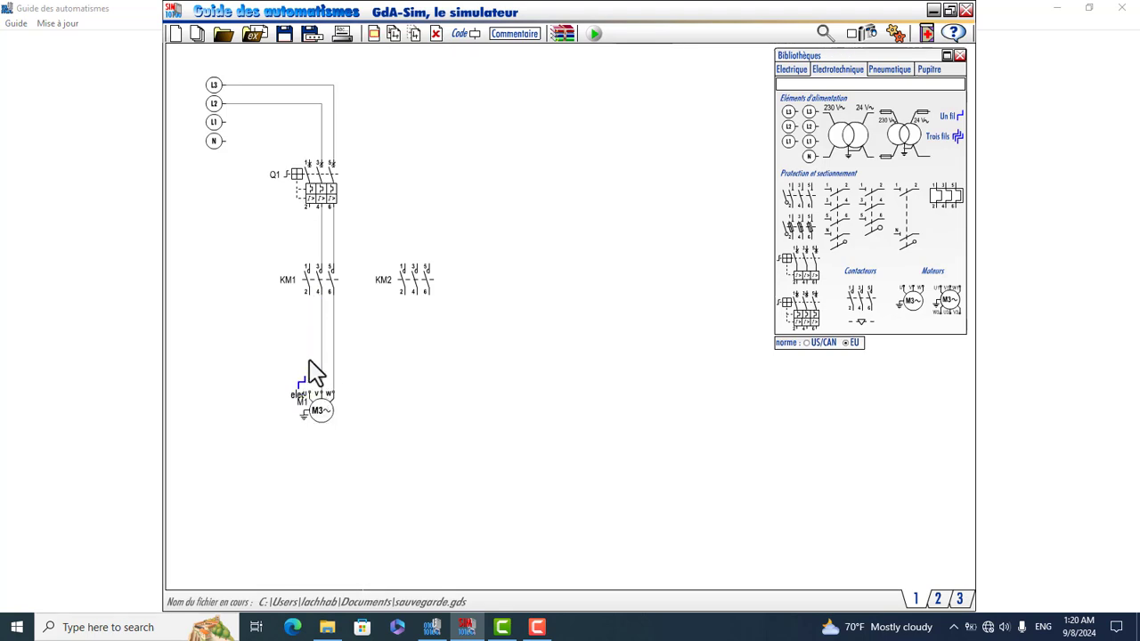
Step: Wire L1 through Q1 pole 1-2 and KM1 pole 1-2 to motor terminal U
click(225, 123)
click(310, 163)
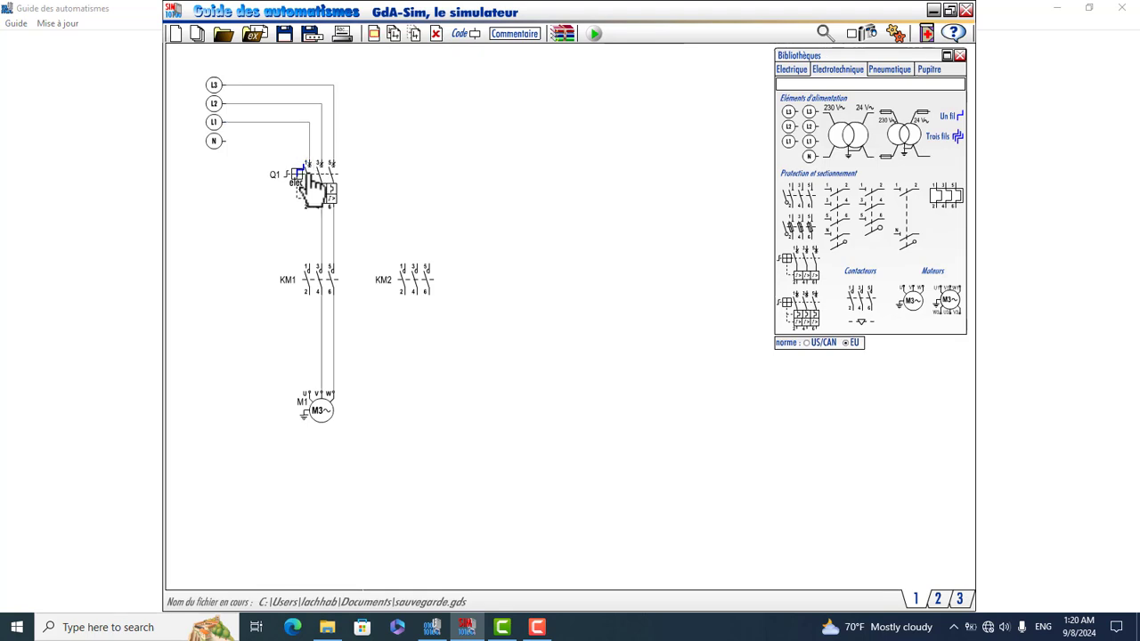
click(306, 208)
click(310, 265)
click(309, 294)
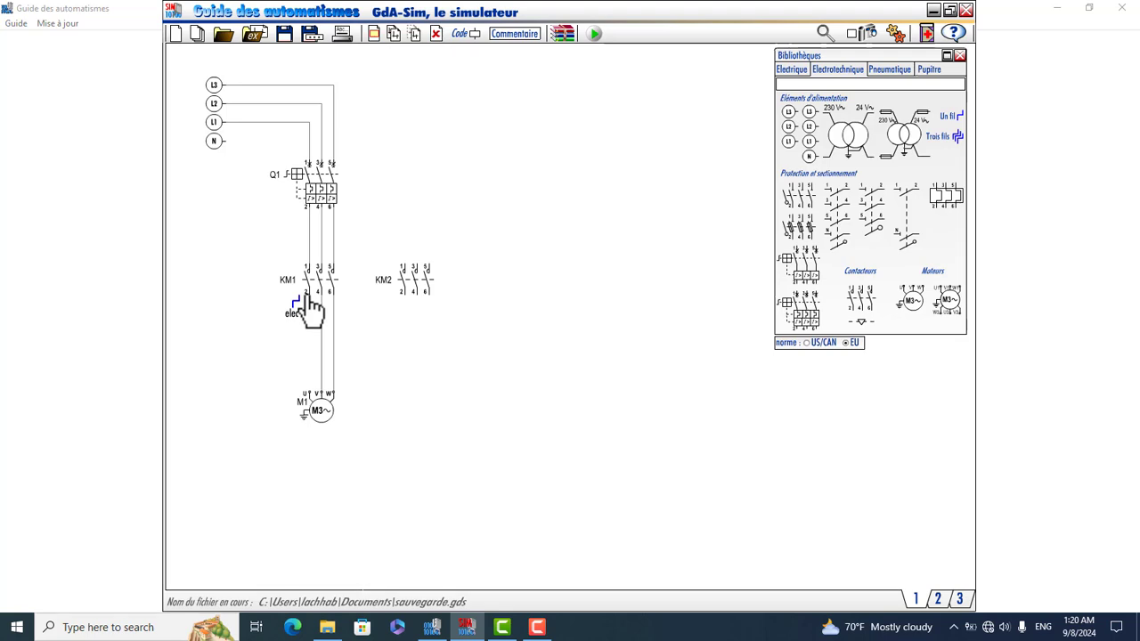
click(308, 394)
Step: Connect KM2 inputs 1, 3 and 5 to Q1 outputs 2, 6 and 4 respectively, swapping two phases
drag(404, 265, 307, 212)
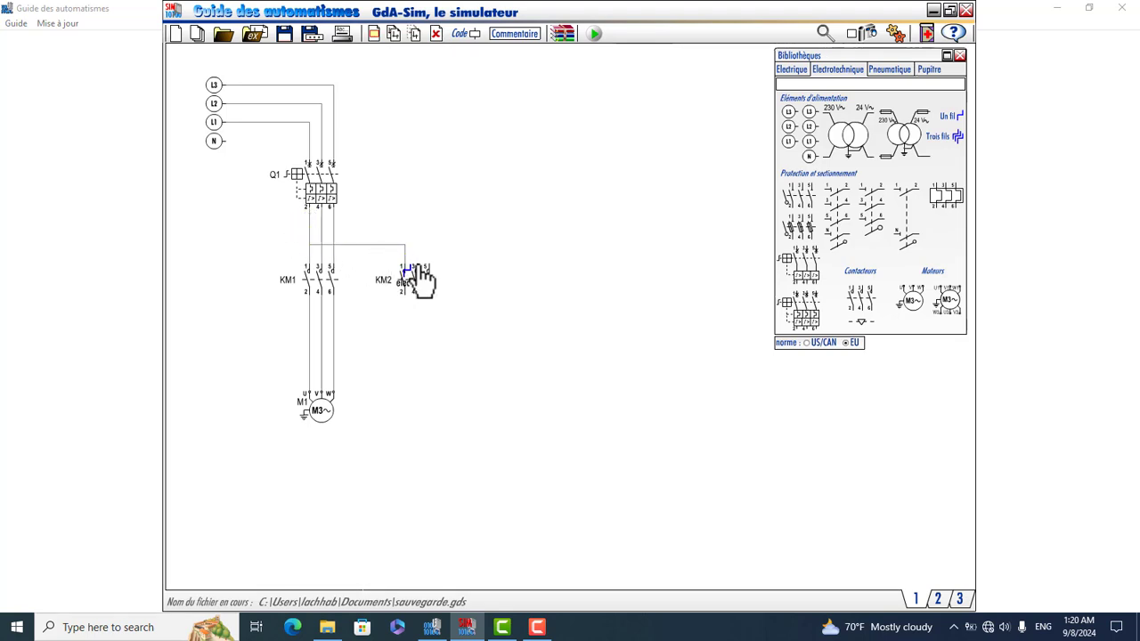
drag(416, 266, 337, 215)
click(332, 208)
click(426, 269)
click(320, 208)
Step: Connect KM2 outputs 2, 4 and 6 to the matching KM1 outputs 2, 4 and 6
click(311, 294)
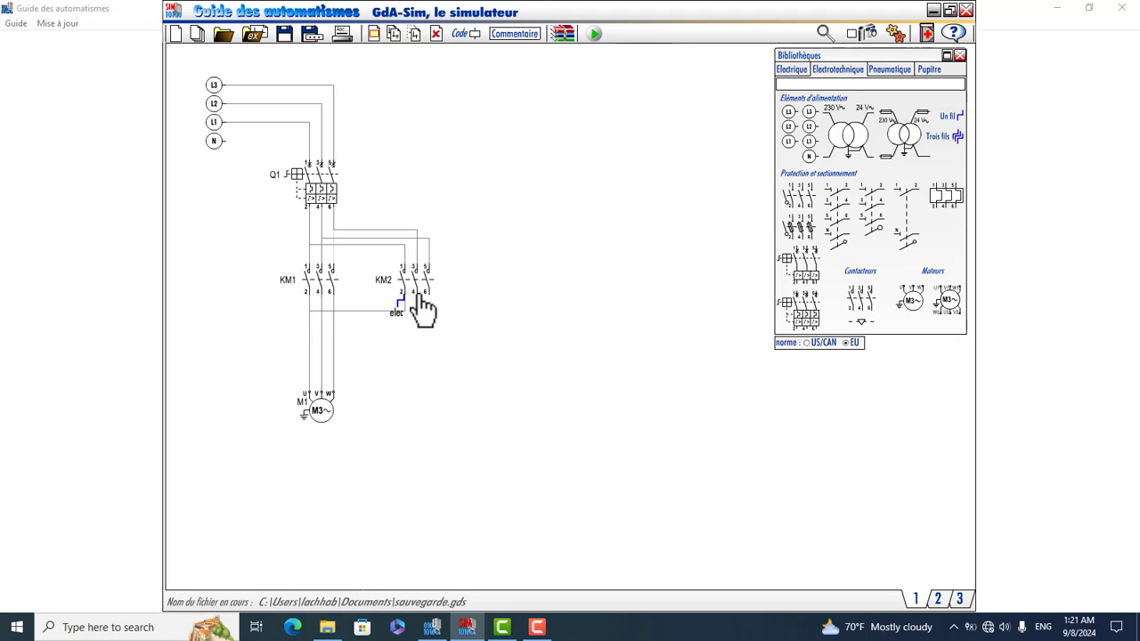
click(321, 295)
click(427, 301)
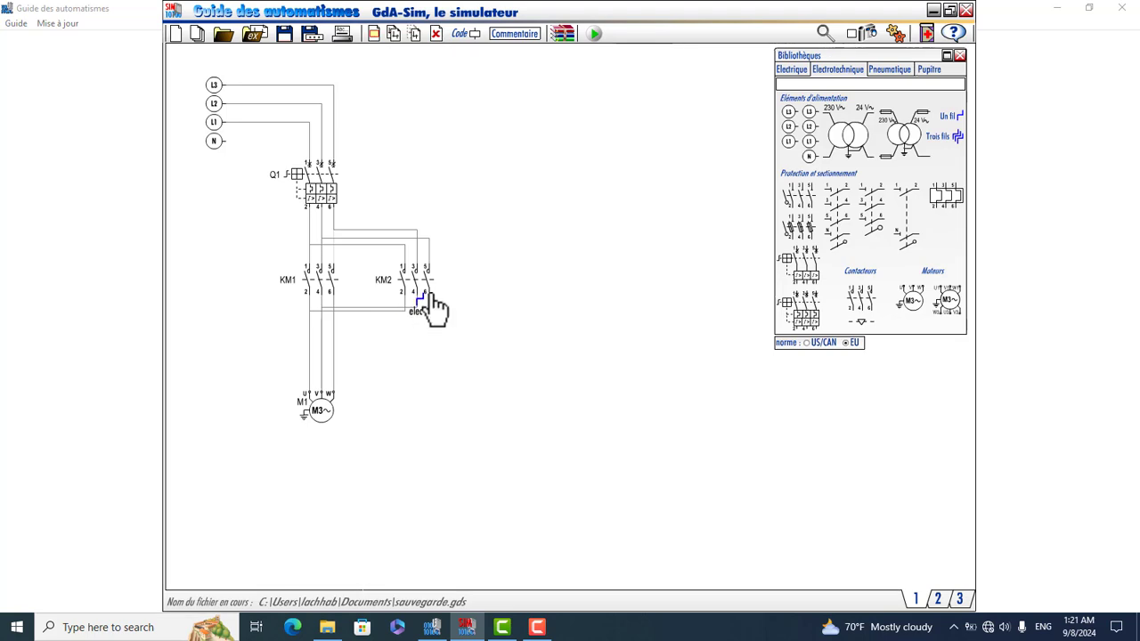
click(328, 295)
Step: Place a 230 V/24 V AC transformer without fuses beside the power supply wiring, above KM2
click(791, 71)
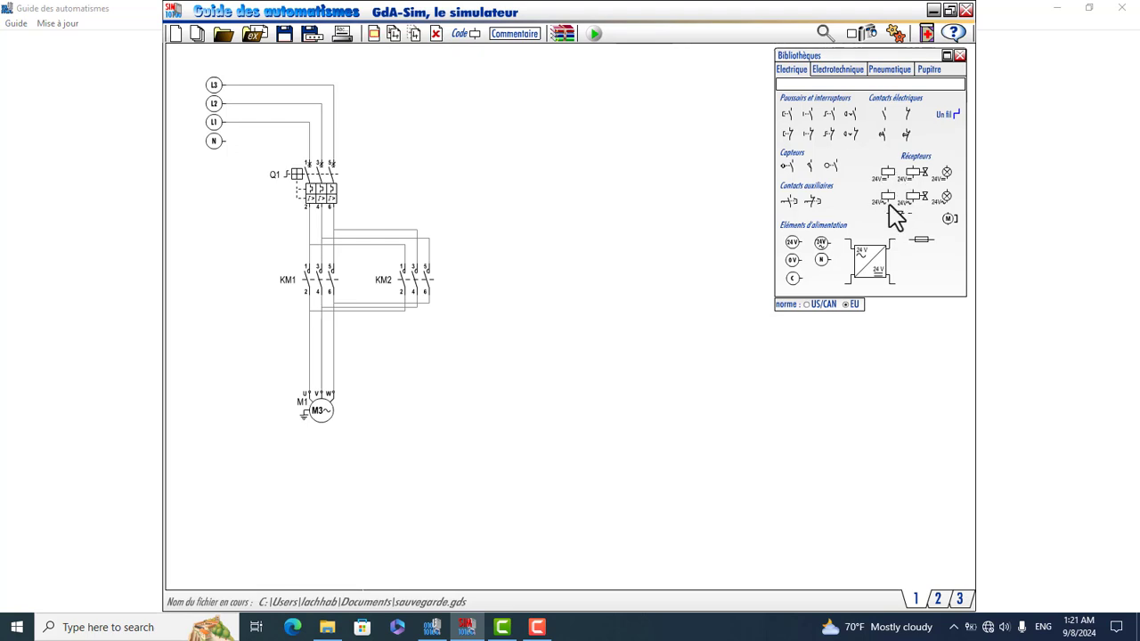
click(828, 72)
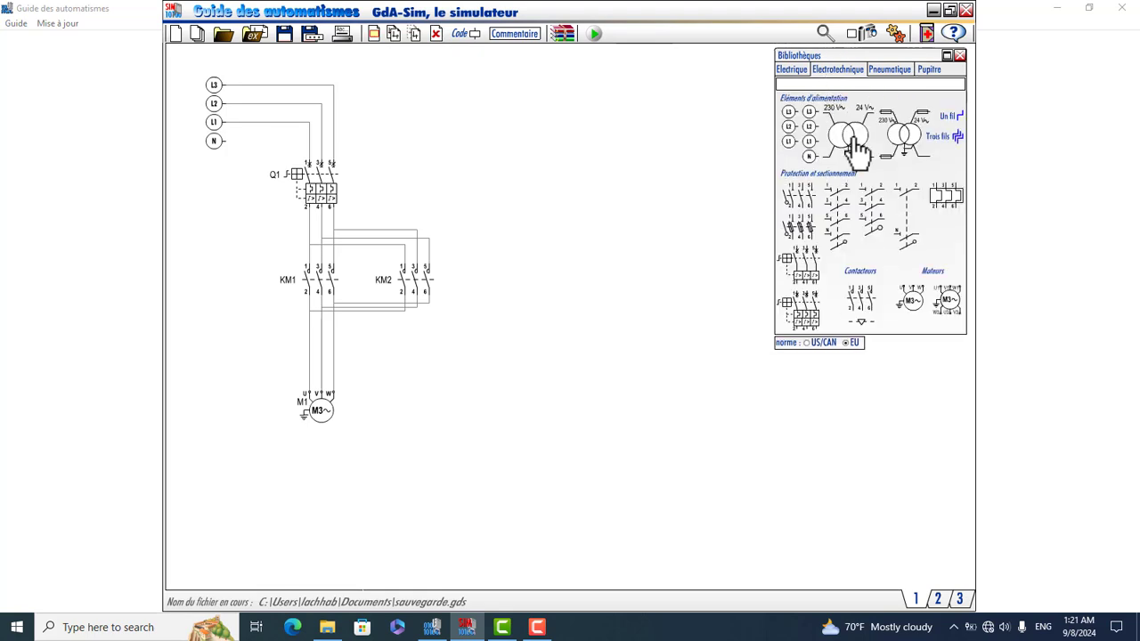
drag(852, 135, 450, 107)
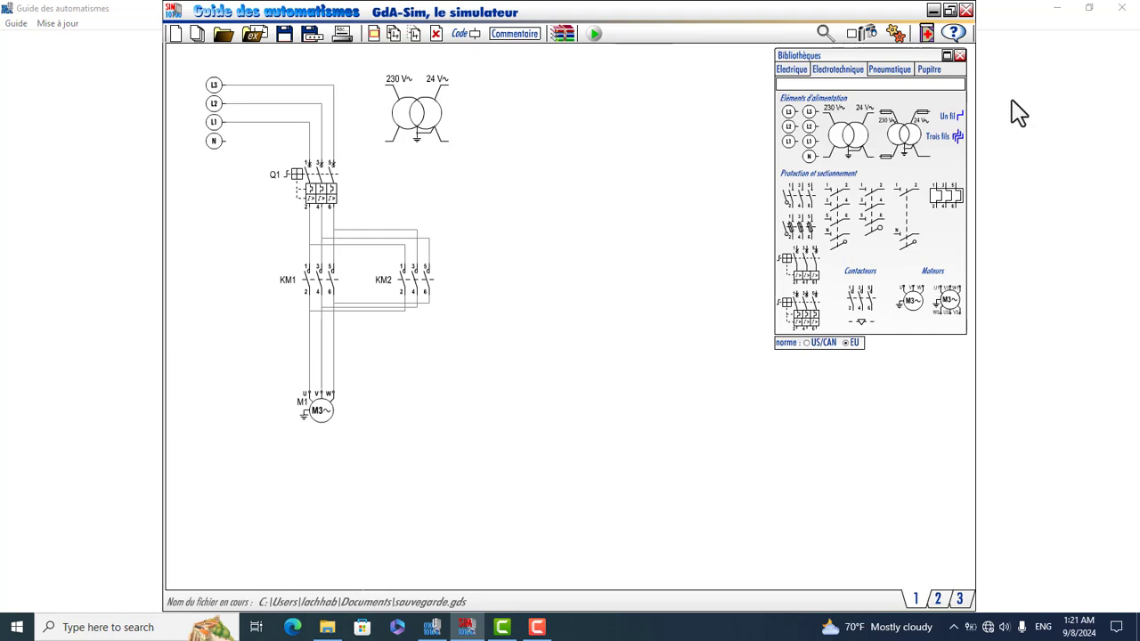
Step: Place a normally open contact labelled Q1 and, below it, a normally closed push button labelled ARRET for the control circuit
click(787, 70)
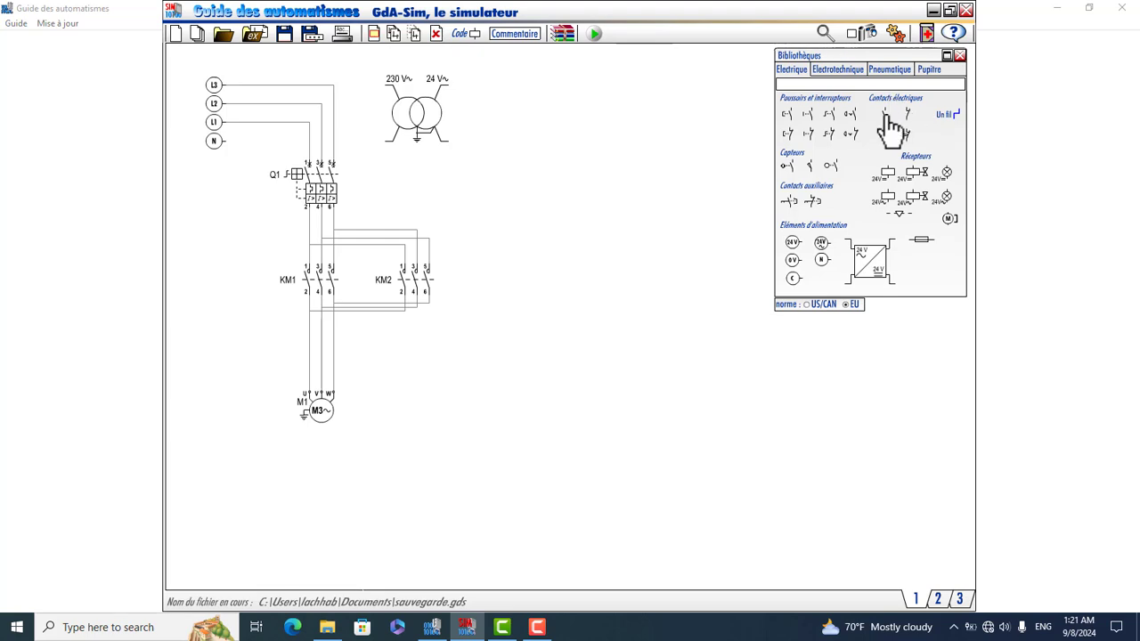
drag(889, 116, 539, 157)
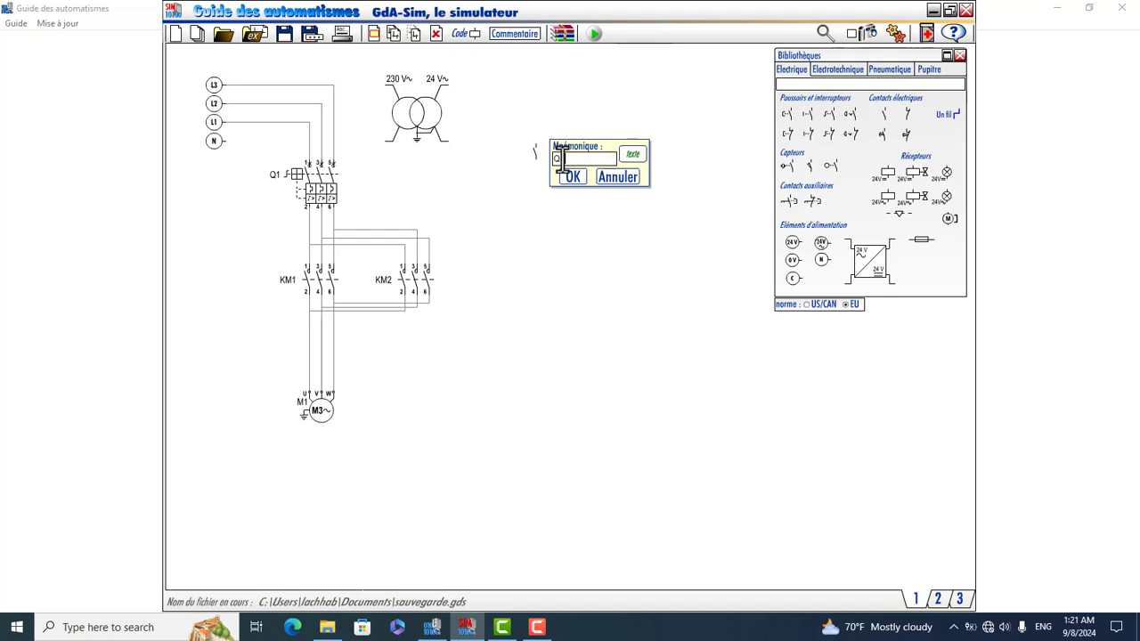
text(Q1)
click(574, 178)
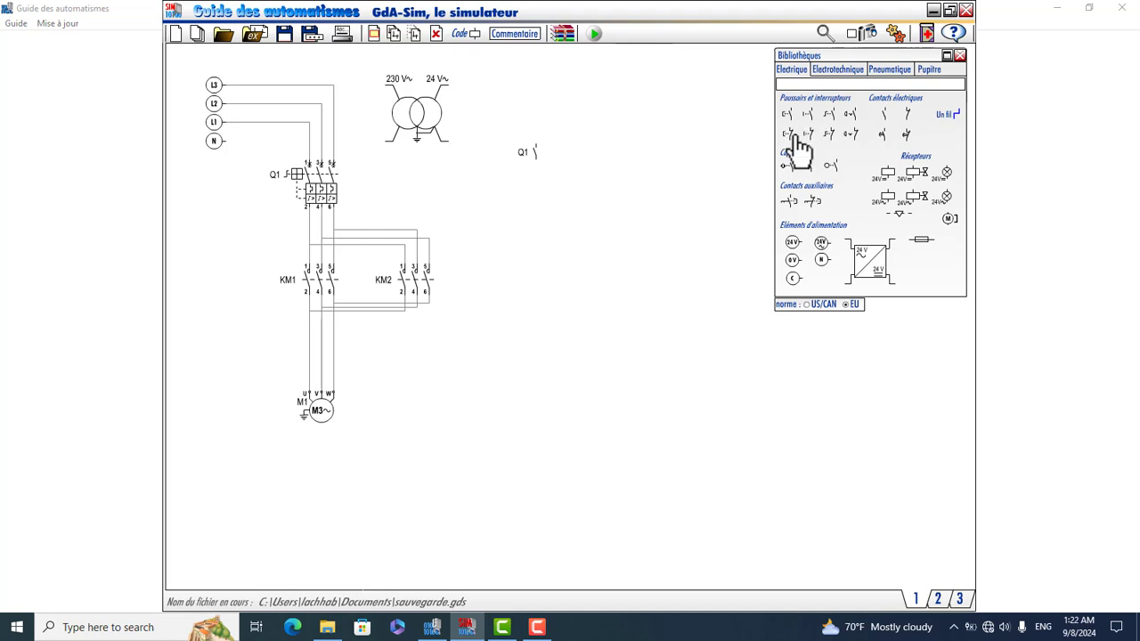
drag(791, 135, 537, 202)
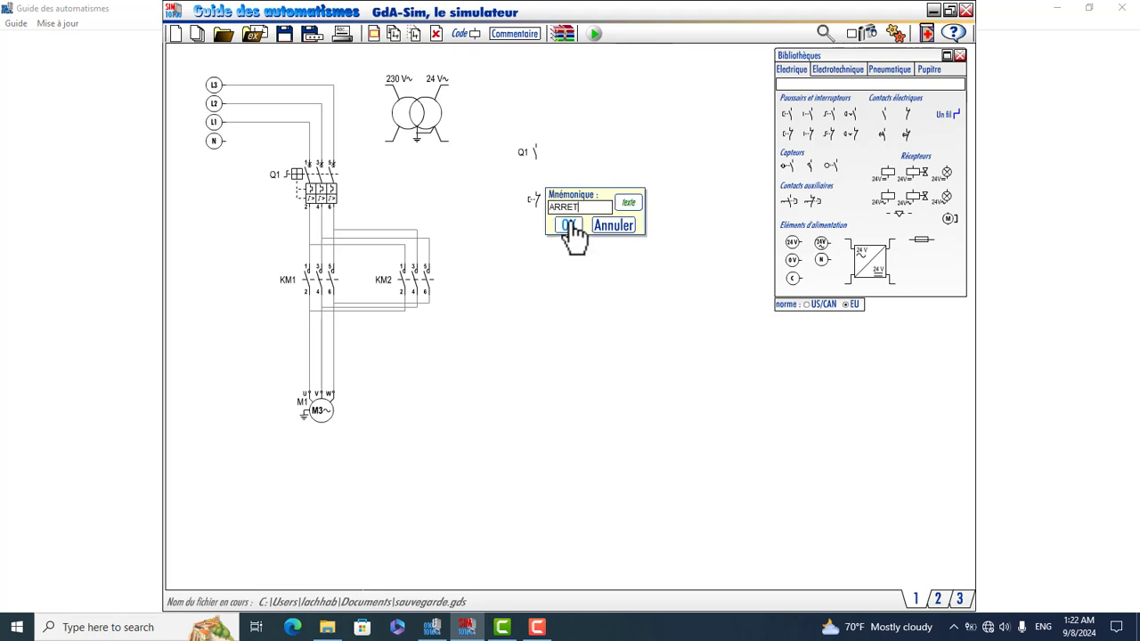
click(568, 226)
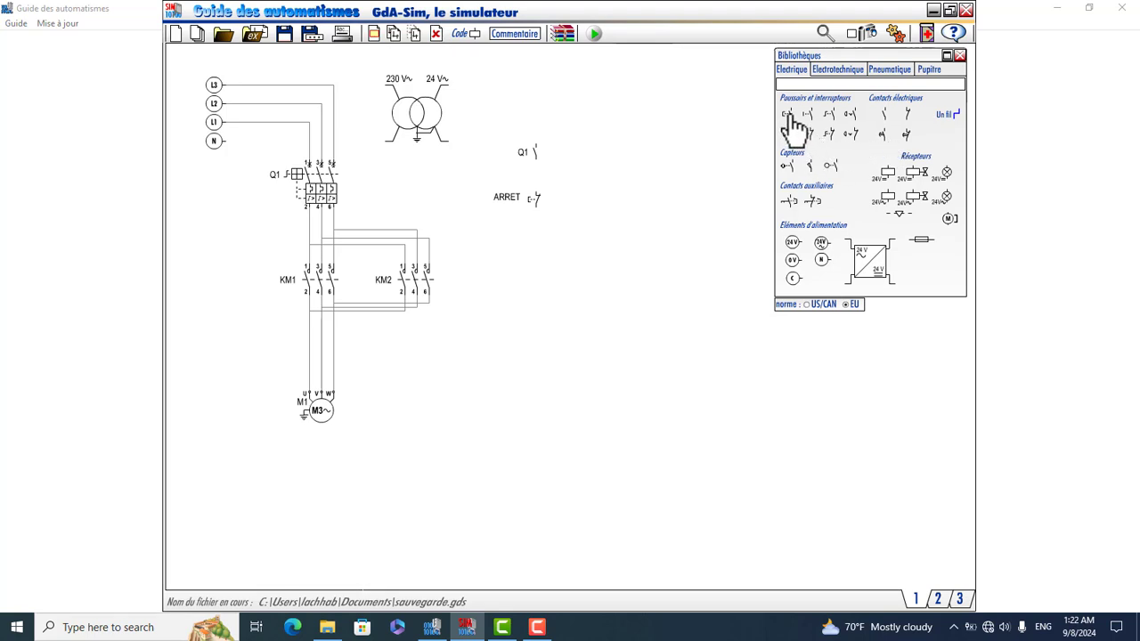
Step: Place two normally open push buttons labelled S1 and S2 side by side below ARRET, with S1 aligned under it
drag(789, 115, 535, 248)
drag(539, 261, 541, 261)
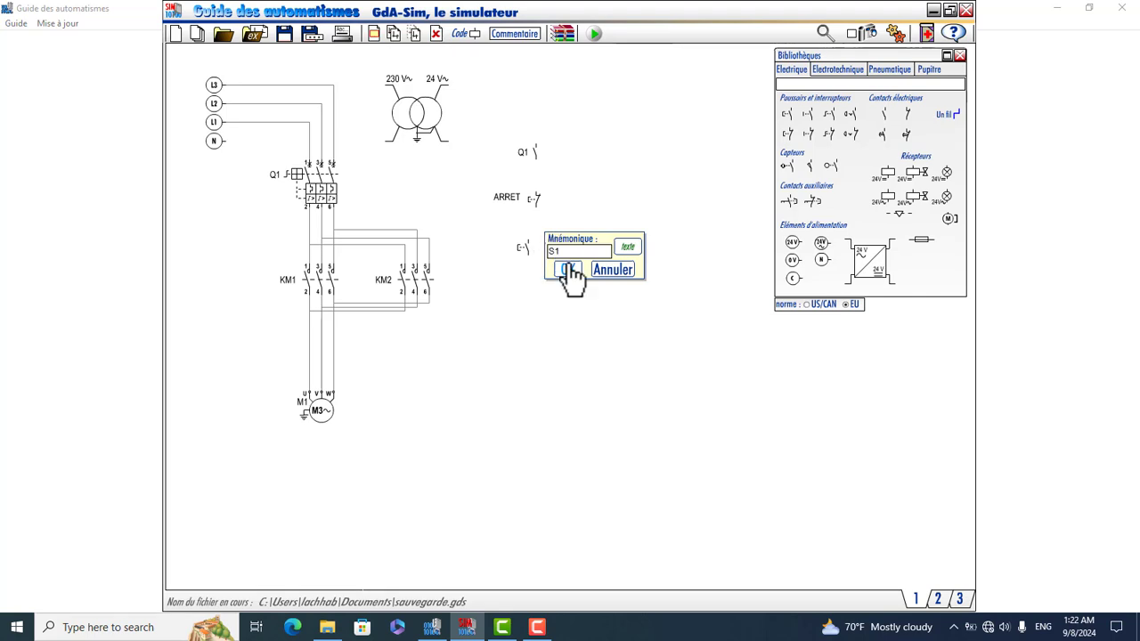
click(568, 267)
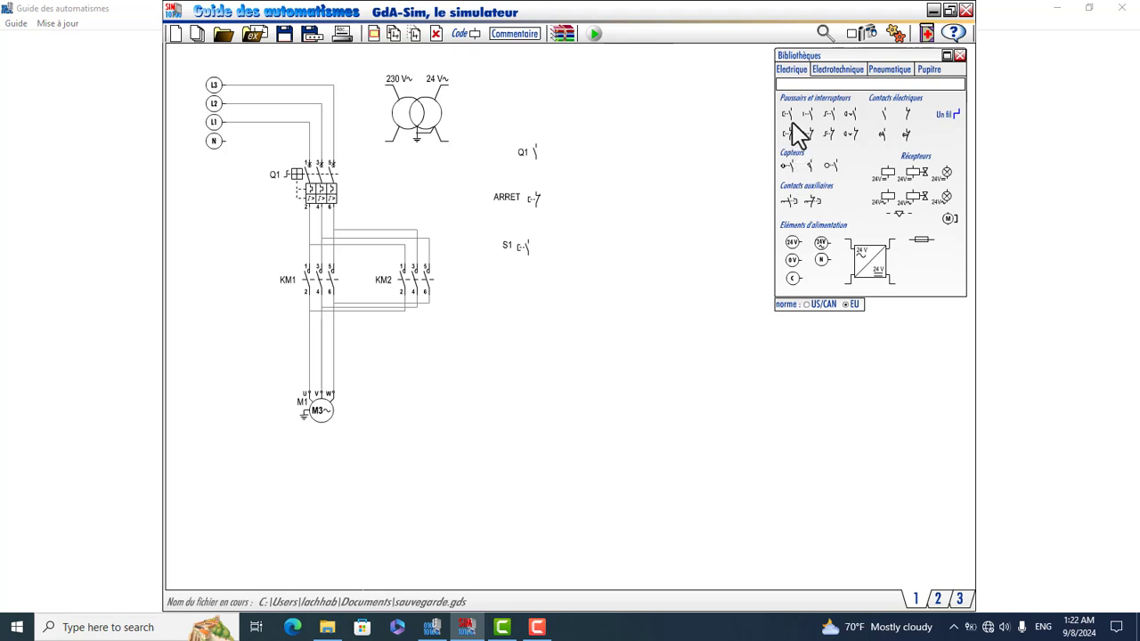
drag(788, 116, 625, 244)
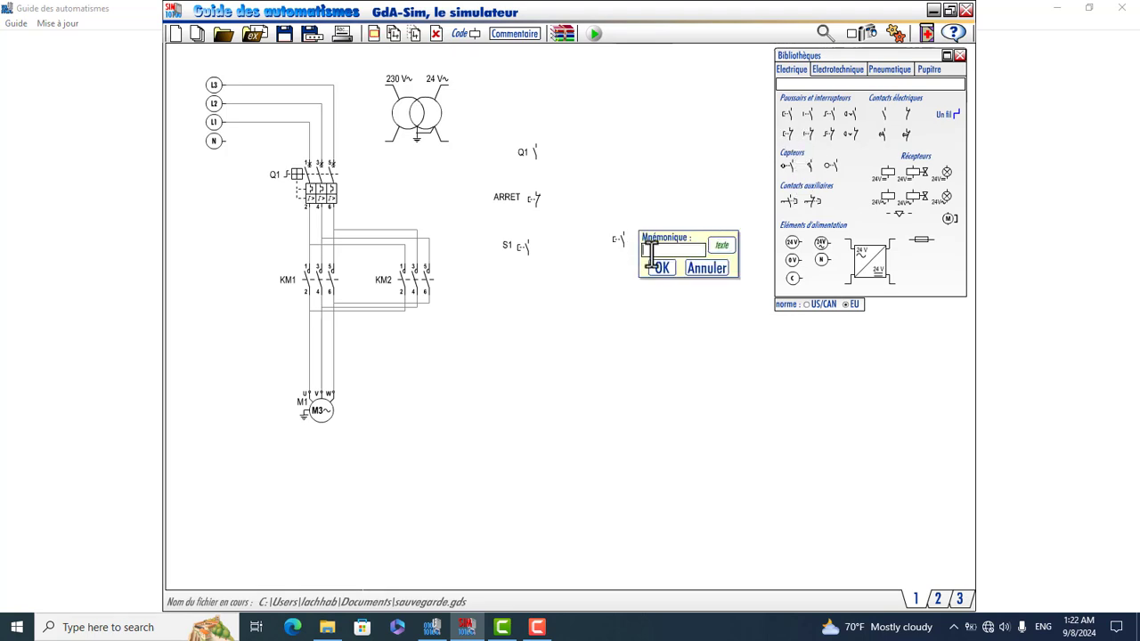
text(S2)
click(661, 268)
drag(626, 248, 629, 256)
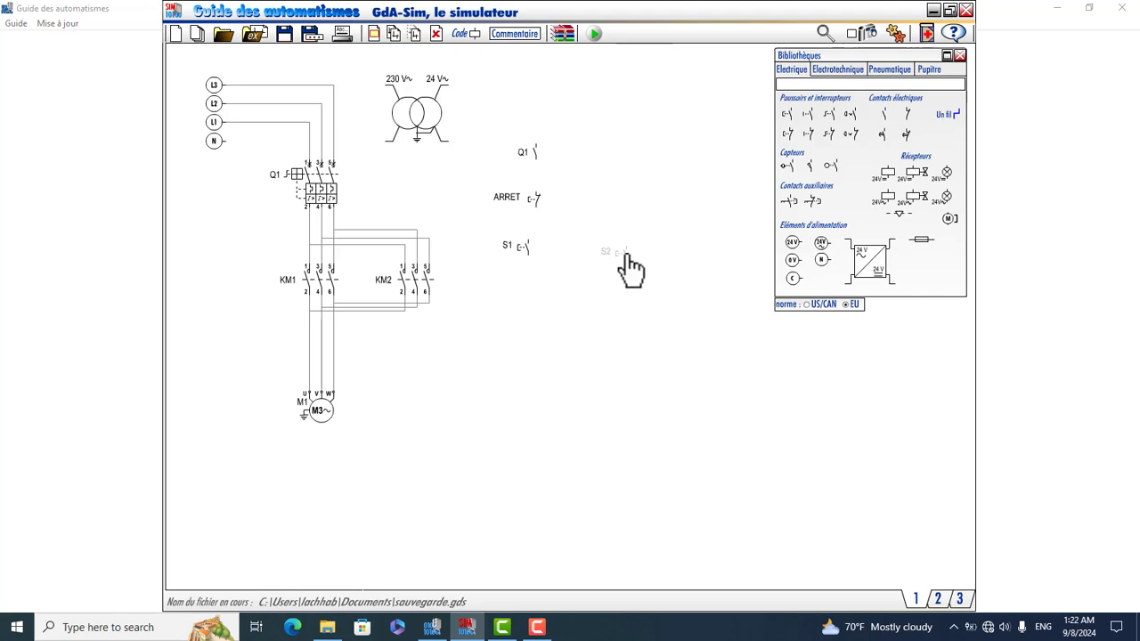
drag(527, 250, 539, 250)
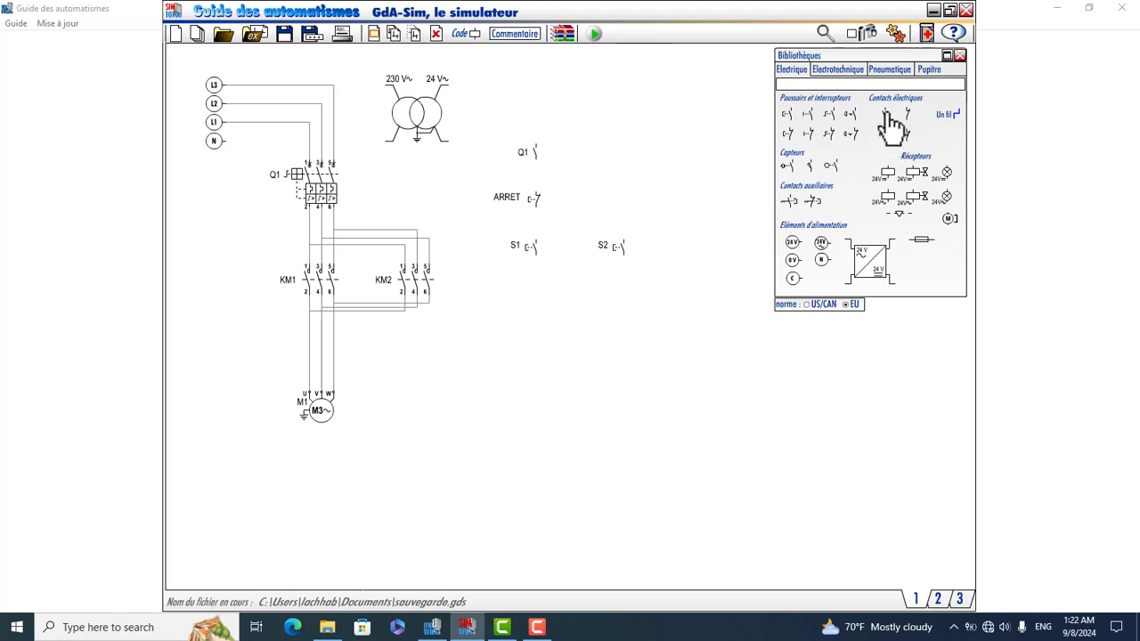
Step: Place two normally open holding contacts, one labelled KM1 beside S1 and one labelled KM2 beside S2
drag(888, 112, 563, 261)
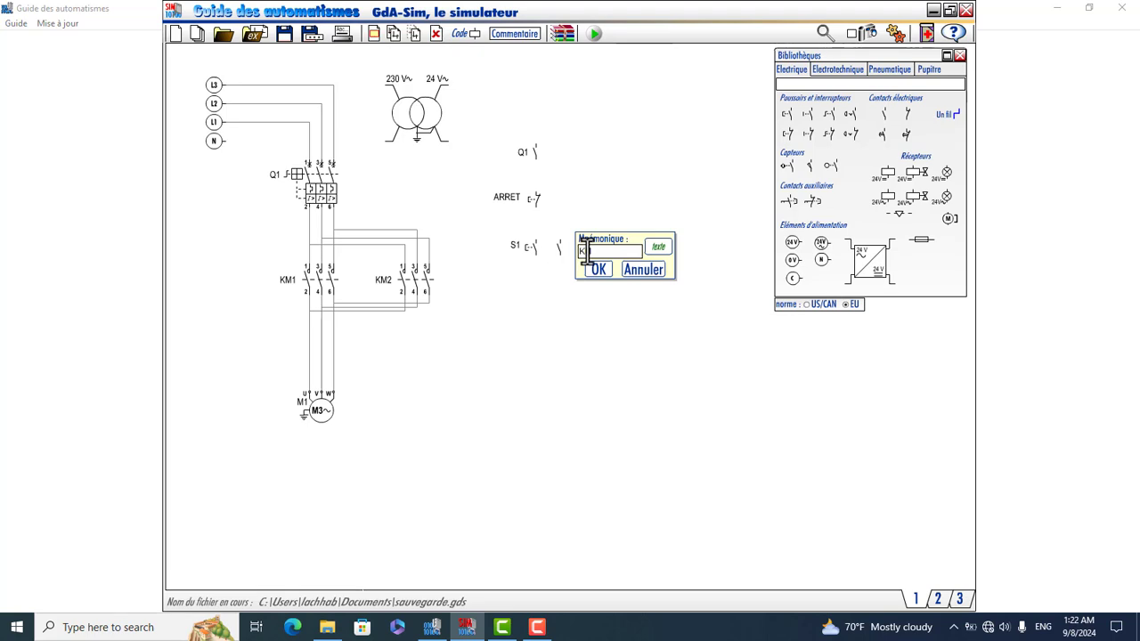
text(KM1)
click(598, 270)
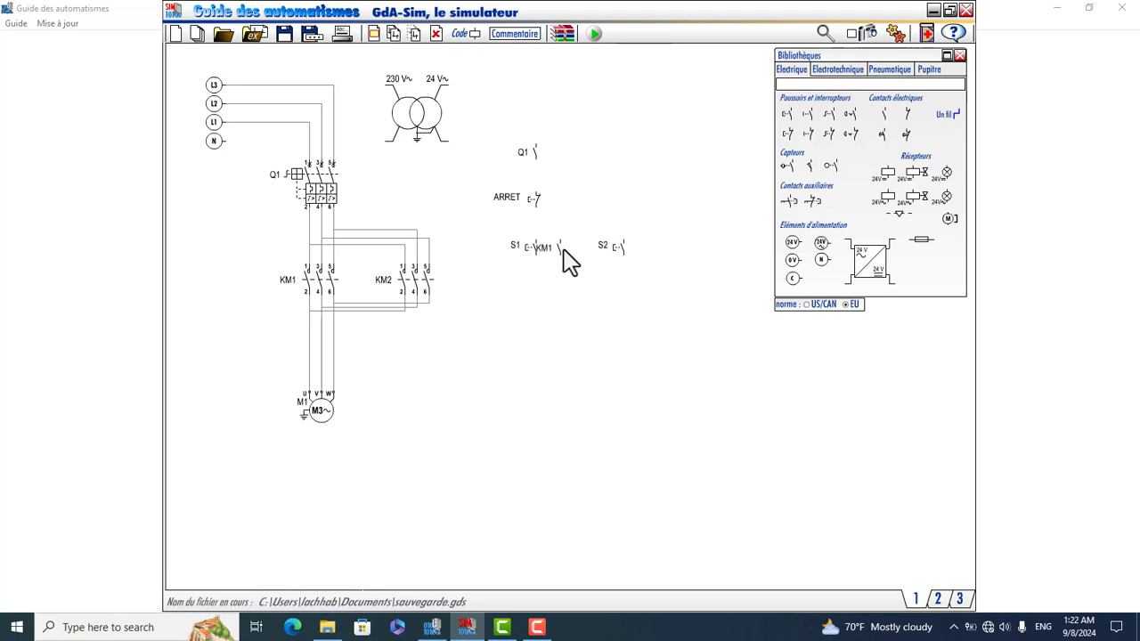
drag(563, 263, 570, 265)
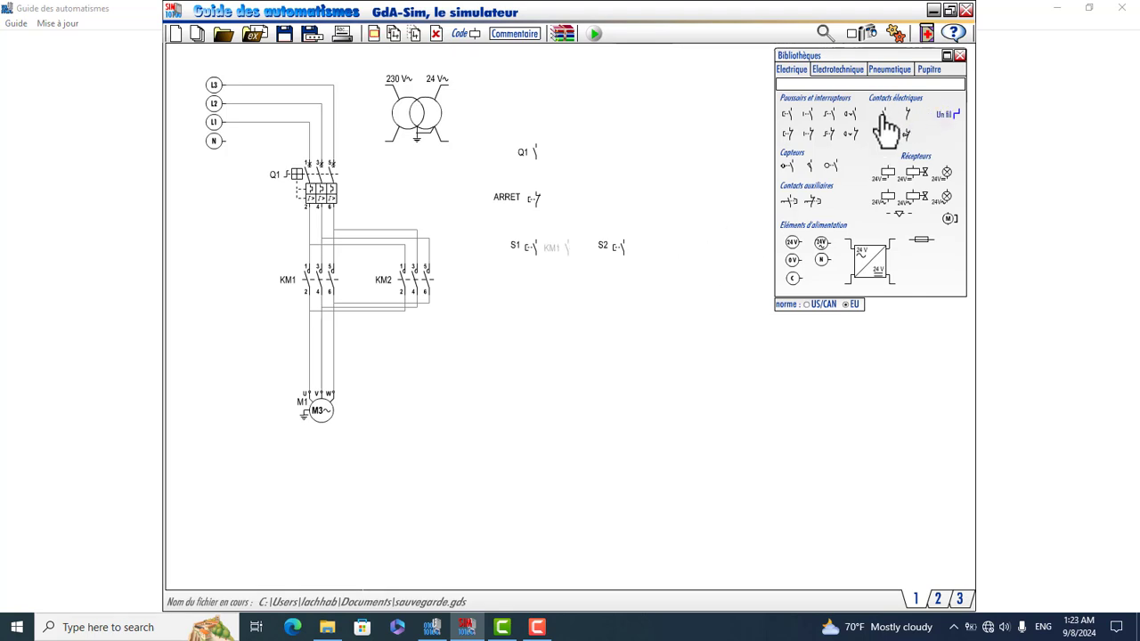
drag(891, 120, 664, 247)
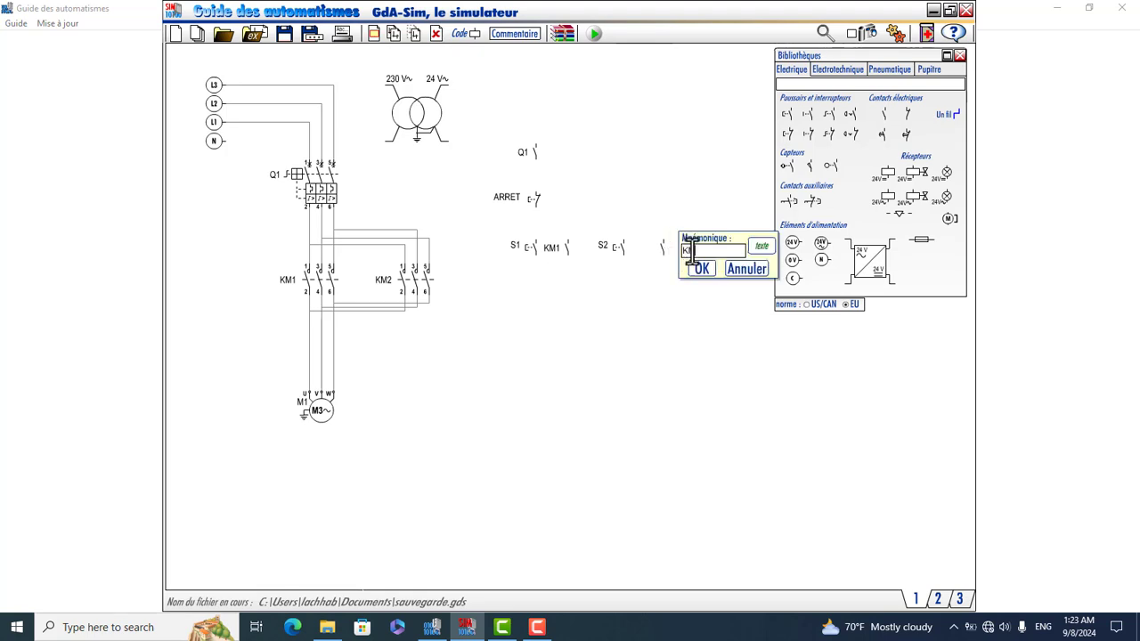
click(700, 268)
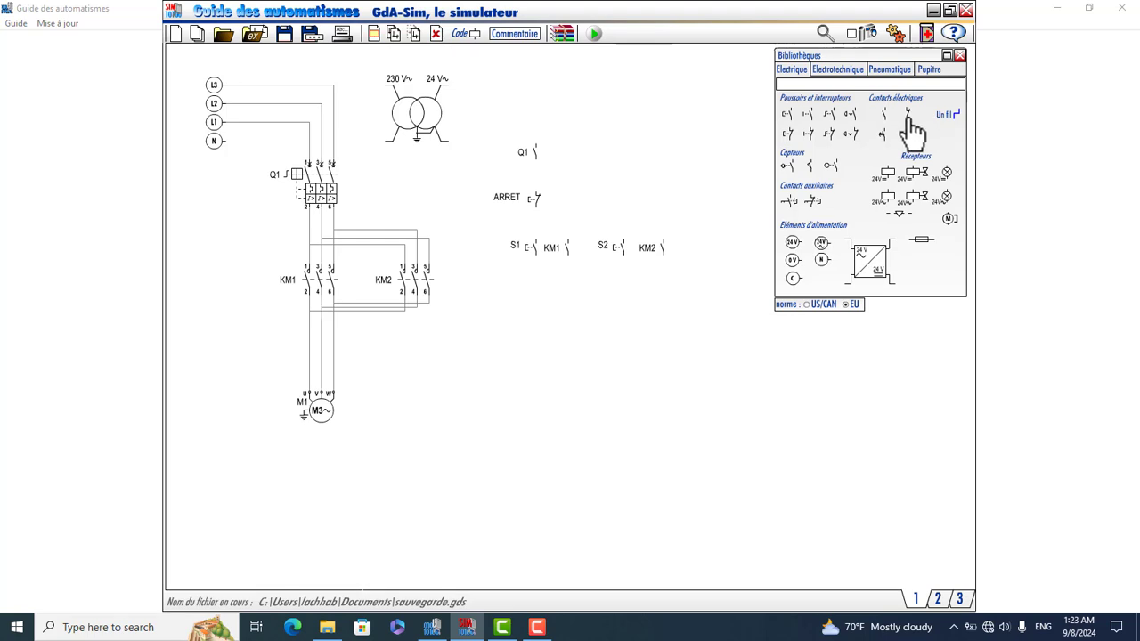
Step: Place two normally closed interlock contacts, one labelled KM2 below S1 and one labelled KM1 below S2
drag(909, 120, 538, 295)
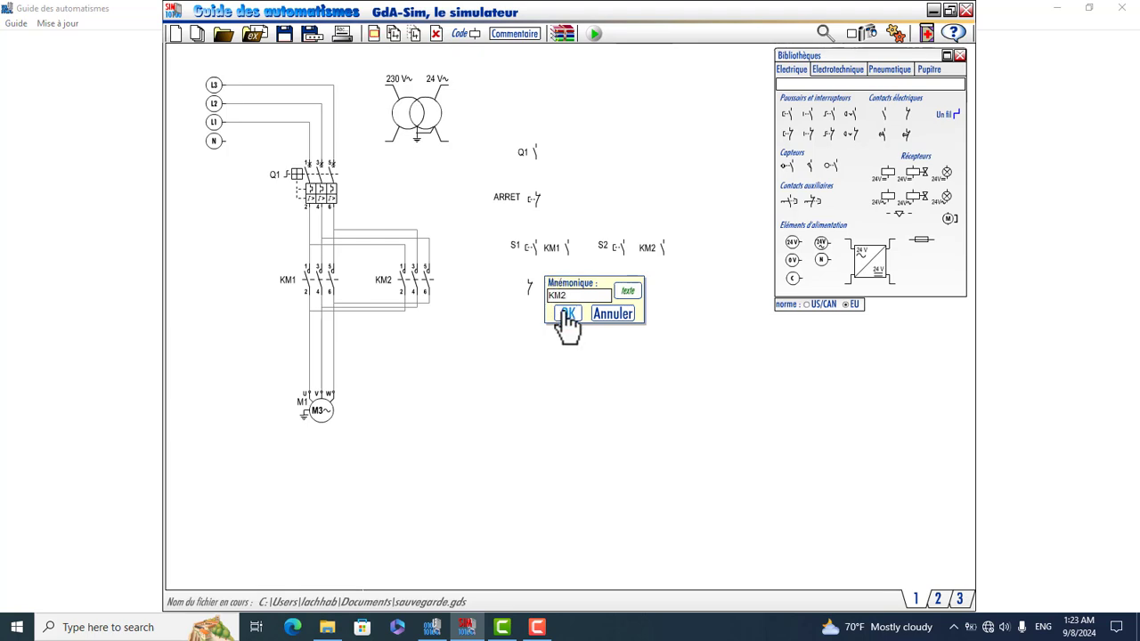
click(567, 315)
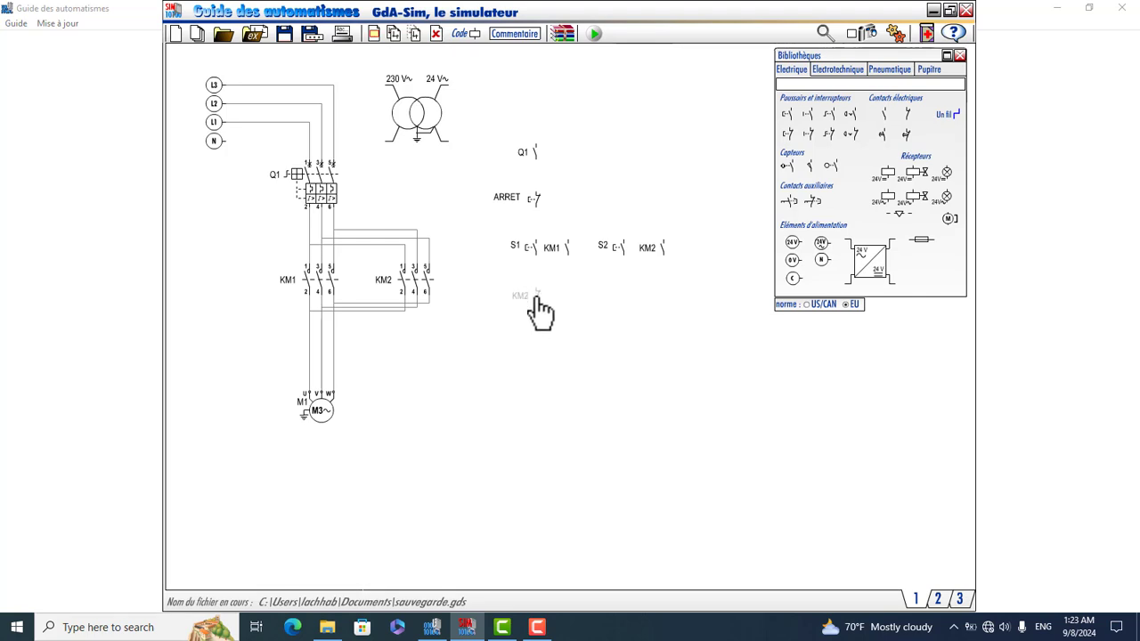
click(907, 115)
click(628, 300)
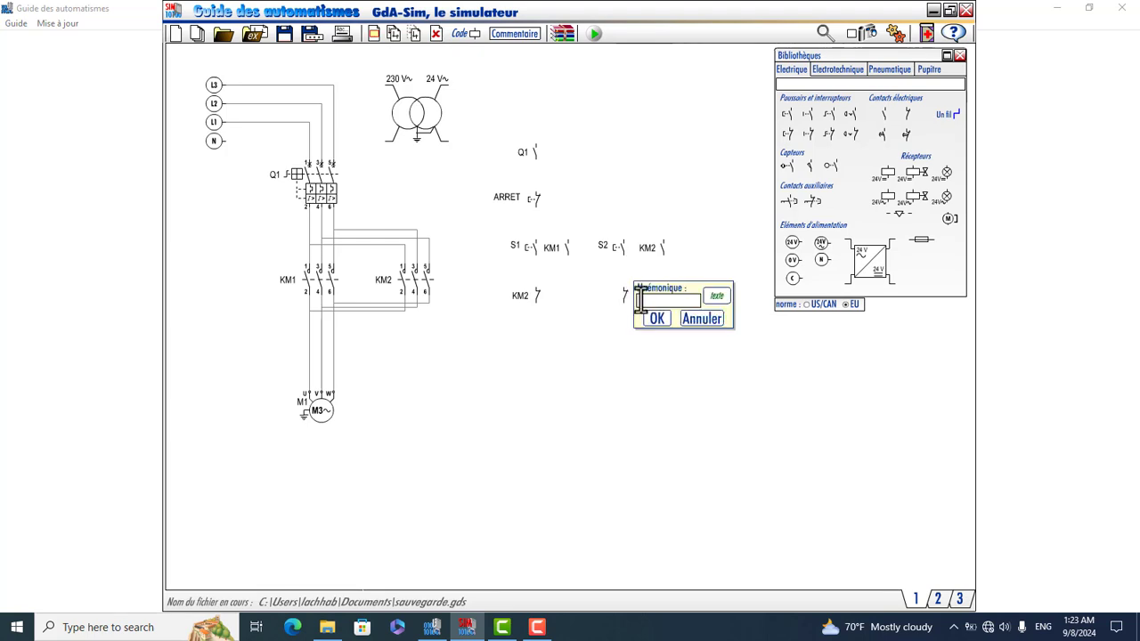
text(KM1)
click(656, 319)
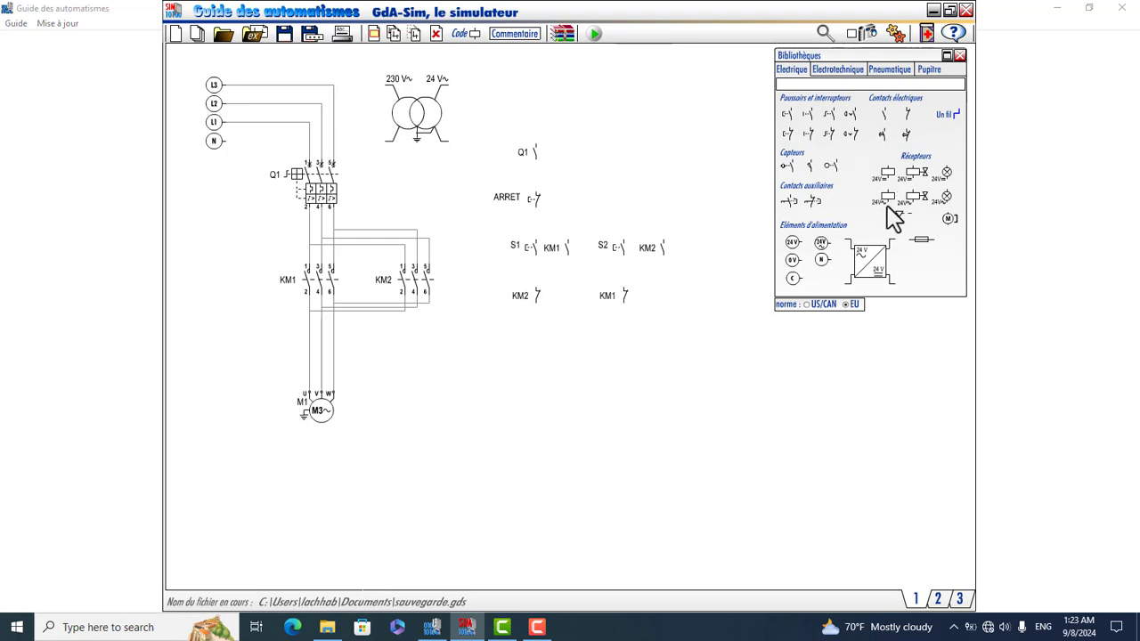
Step: Place two 24 V AC coils level with each other: KM1 below the KM2 interlock contact and KM2 below the KM1 interlock contact
drag(889, 200, 538, 350)
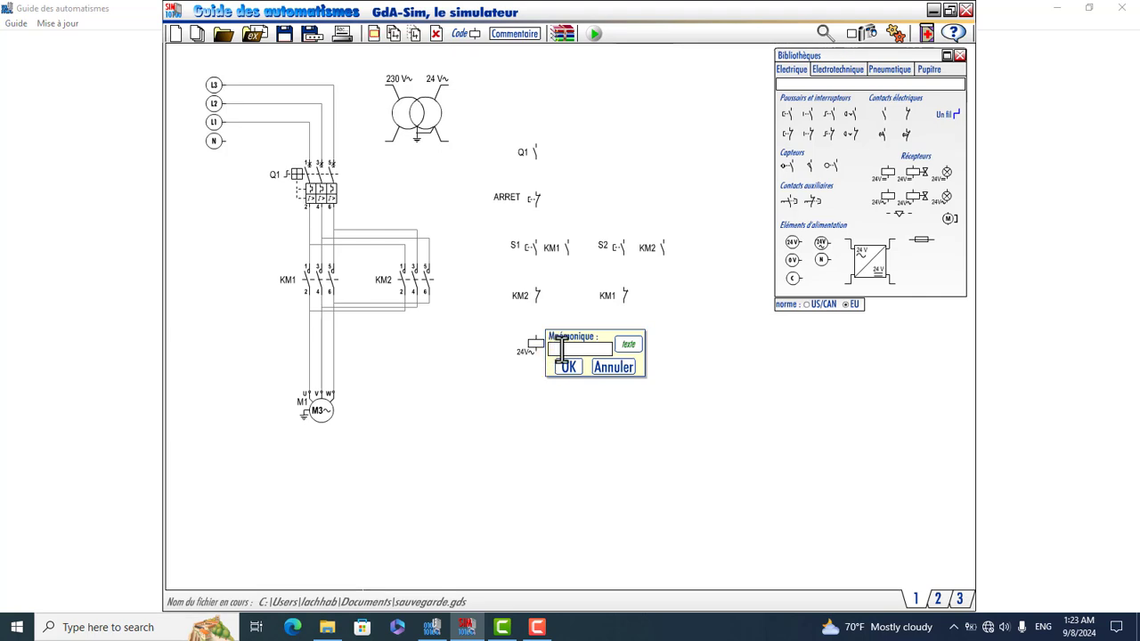
text(KM1)
click(569, 369)
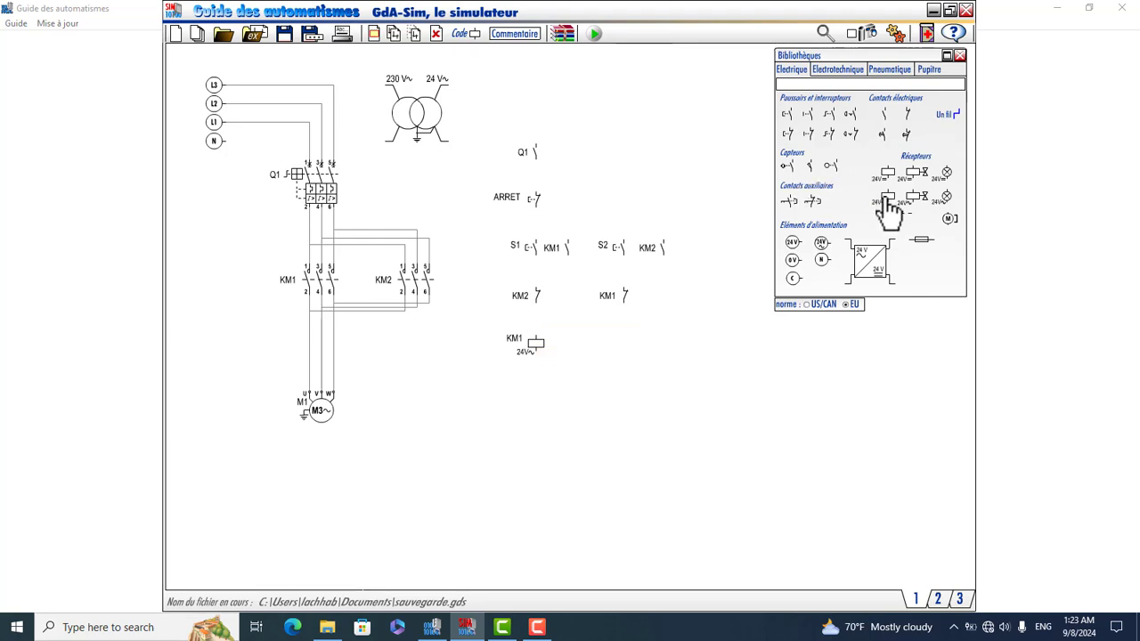
drag(888, 204, 626, 353)
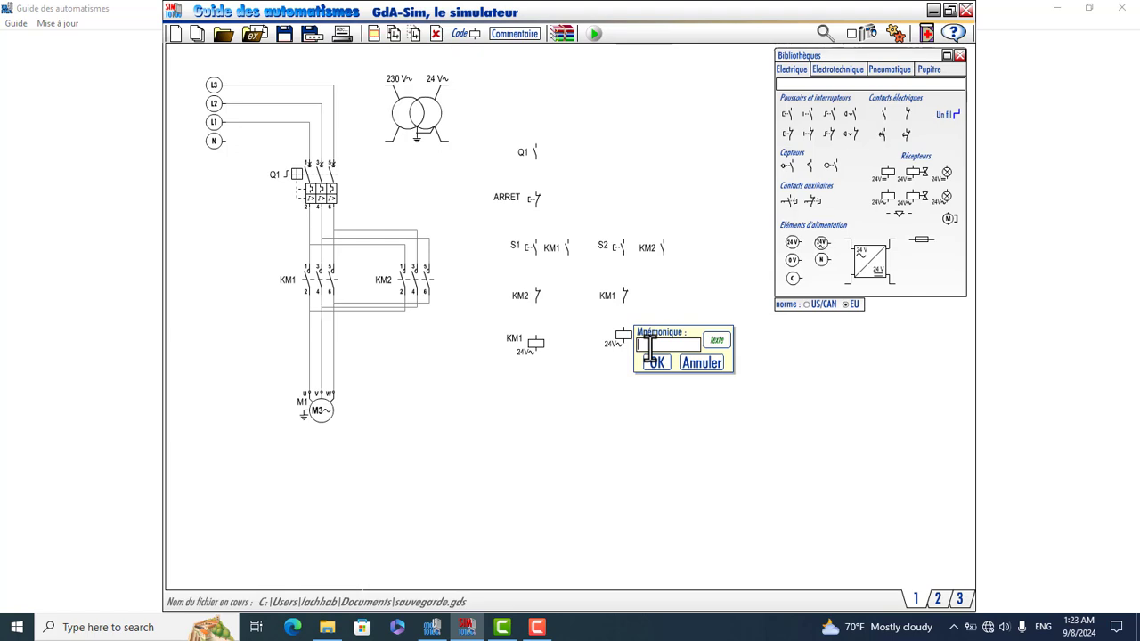
text(KM2)
click(656, 363)
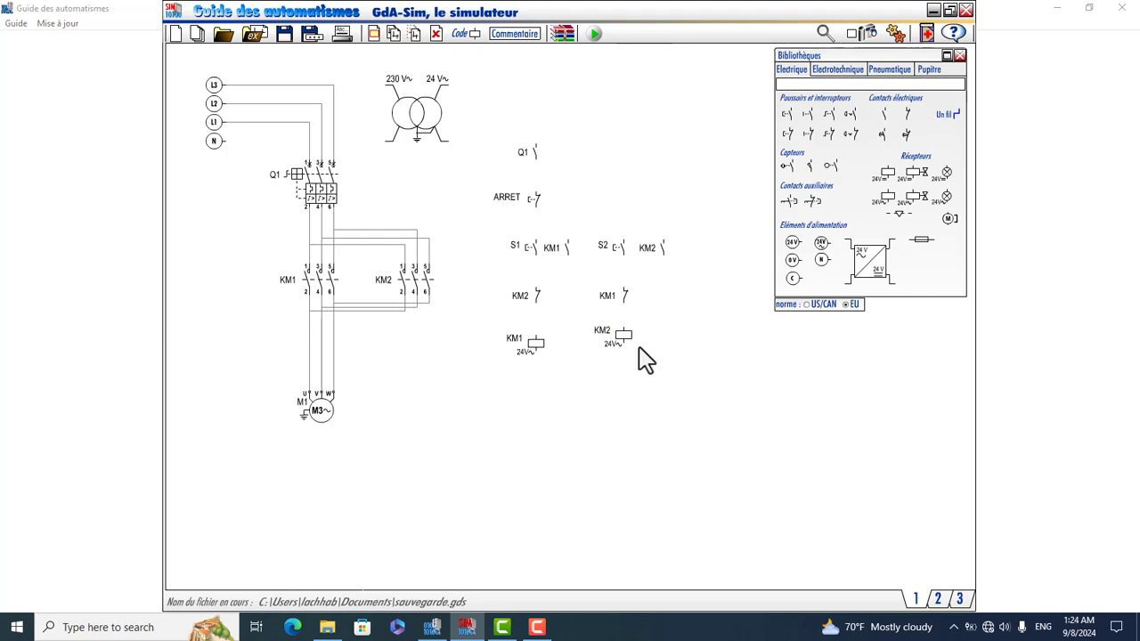
drag(626, 341, 628, 343)
drag(631, 356, 627, 358)
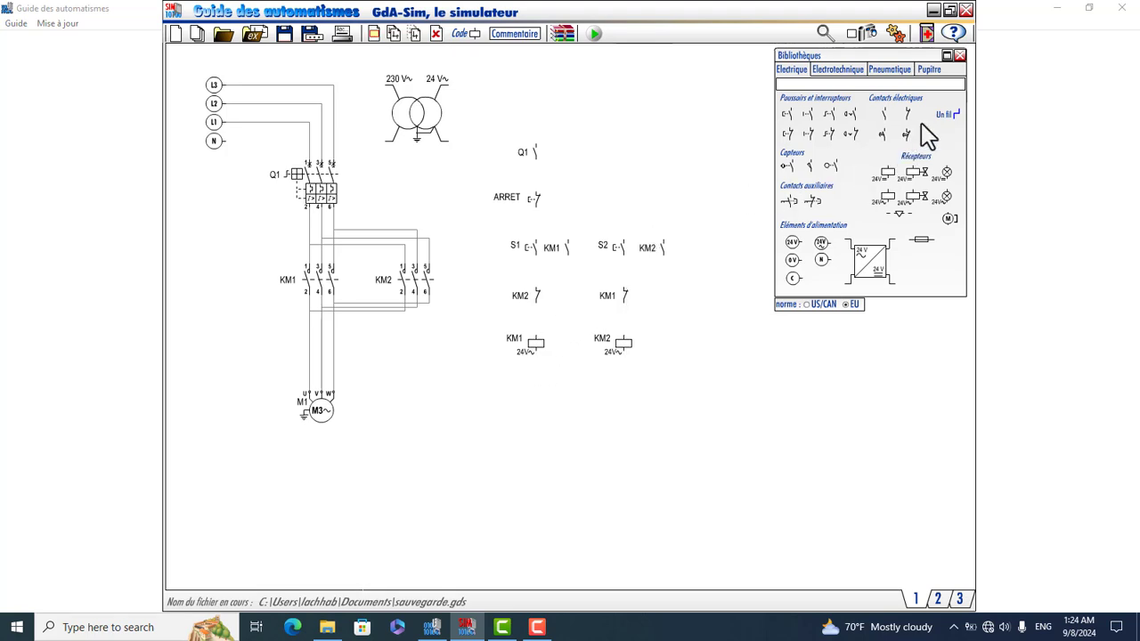
Step: Wire supply terminals L3 and N to the upper and lower terminals of the transformer's 230 V side
click(960, 117)
click(219, 86)
click(218, 142)
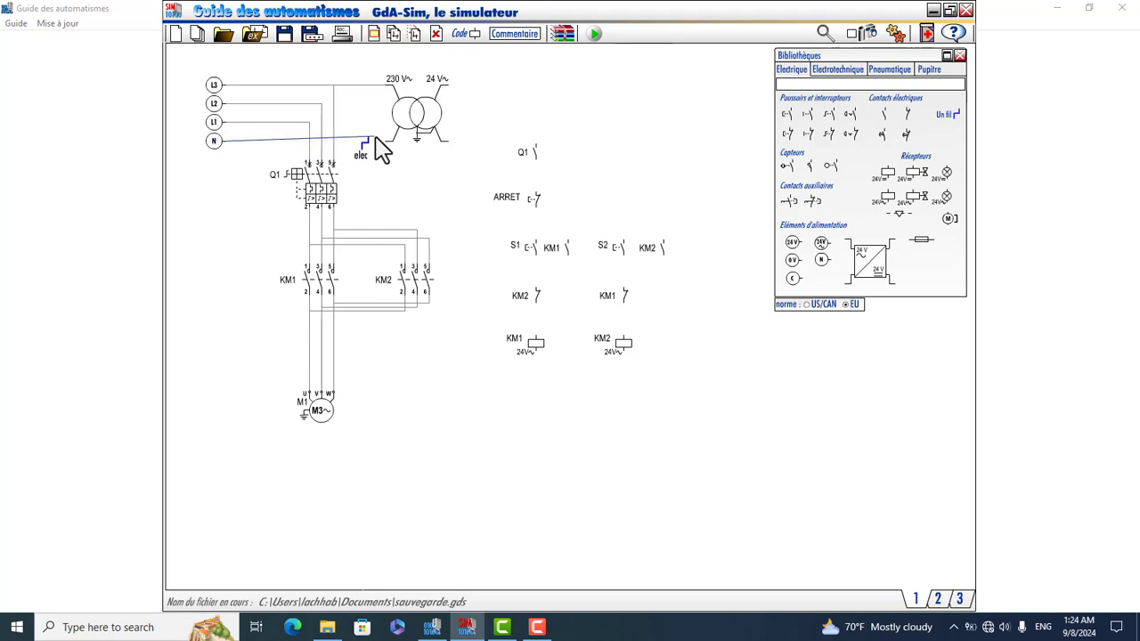
click(389, 142)
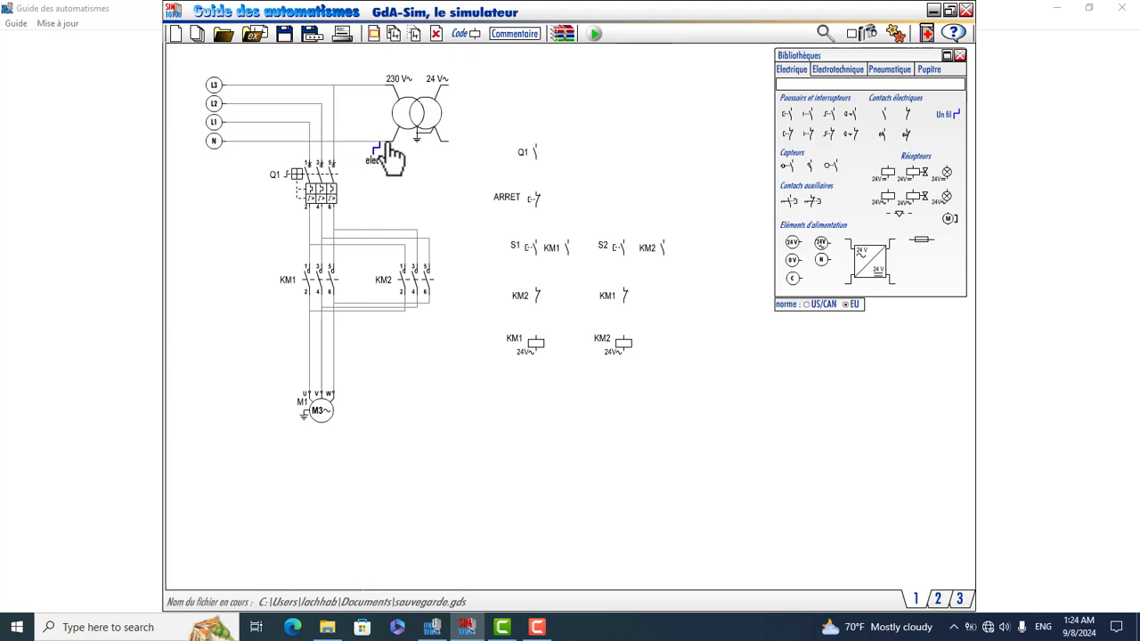
Step: Wire the transformer's upper 24 V terminal in series through Q1, ARRET, S1 and the KM2 interlock contact to coil KM1
click(448, 88)
click(536, 153)
click(536, 162)
click(535, 193)
click(534, 206)
click(534, 242)
click(535, 253)
click(535, 290)
click(535, 302)
click(536, 335)
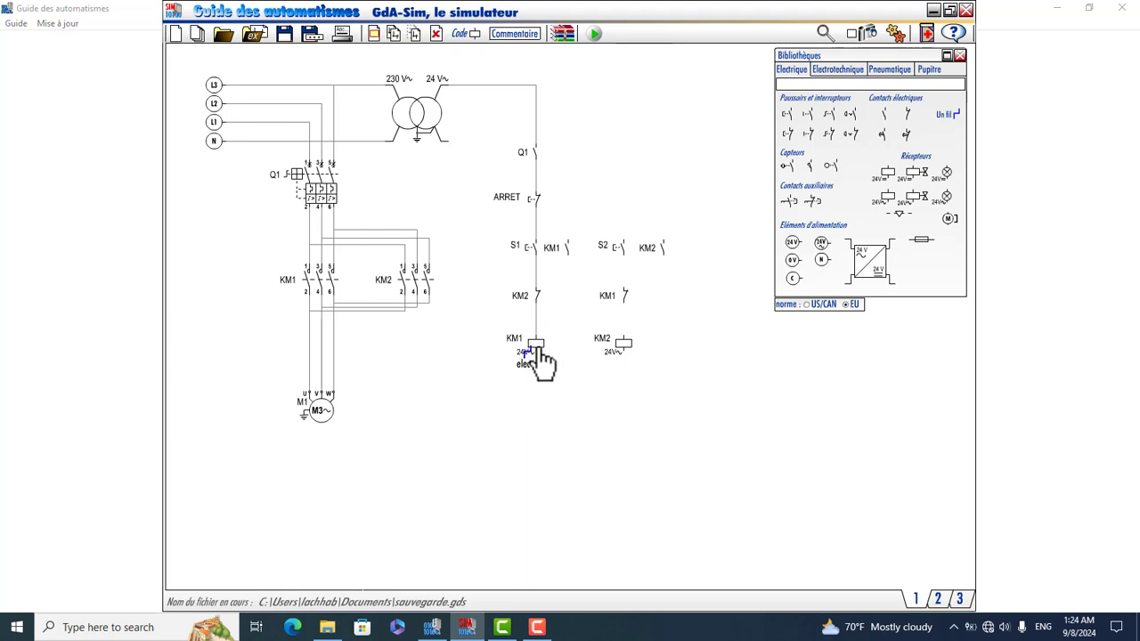
Step: Link the upper terminals of S1, S2 and both holding contacts, and wire S2 through the KM1 interlock contact to coil KM2
click(537, 244)
click(625, 242)
click(661, 244)
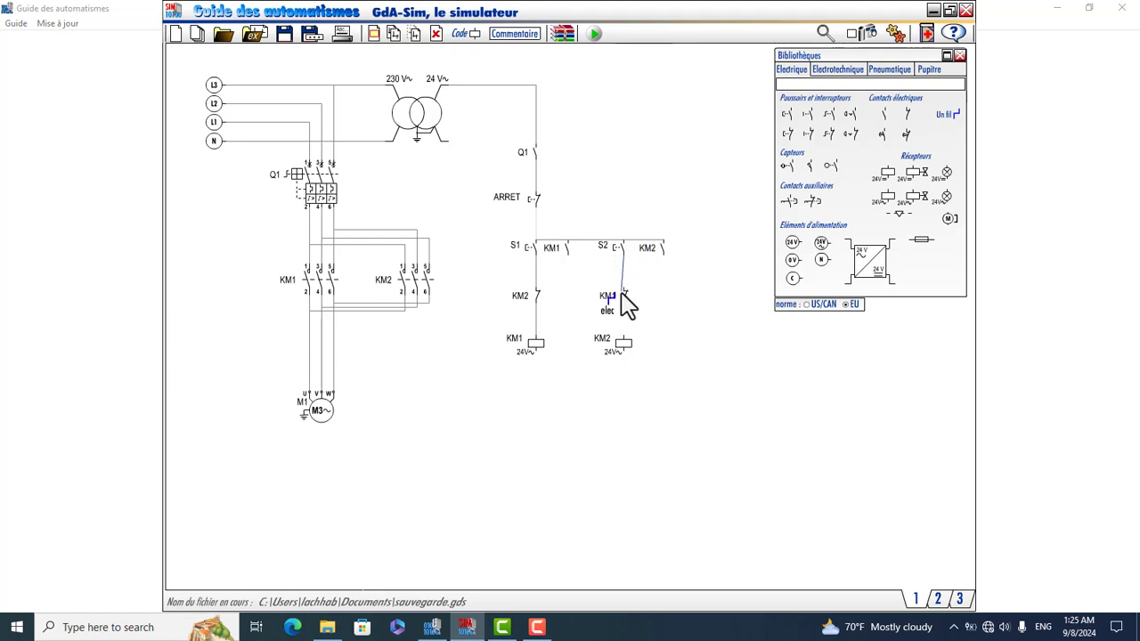
click(625, 292)
click(624, 341)
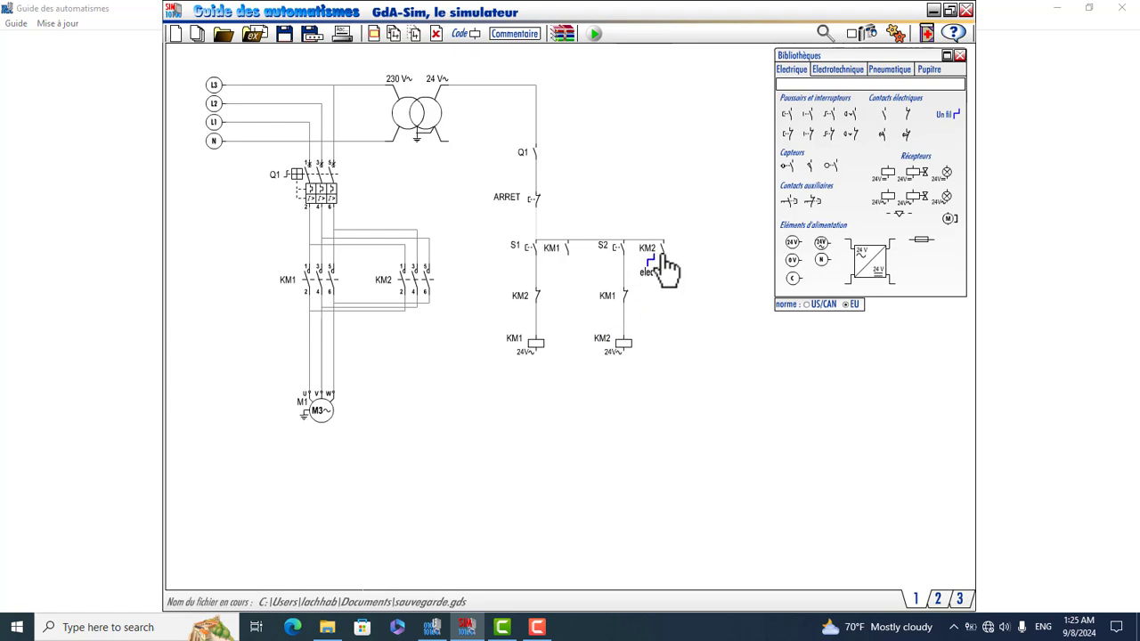
Step: Connect the lower terminals of the KM2 and KM1 holding contacts so they sit in parallel with S2 and S1
click(661, 257)
click(624, 292)
click(942, 113)
drag(569, 255, 546, 303)
click(538, 305)
click(566, 310)
click(943, 114)
click(569, 254)
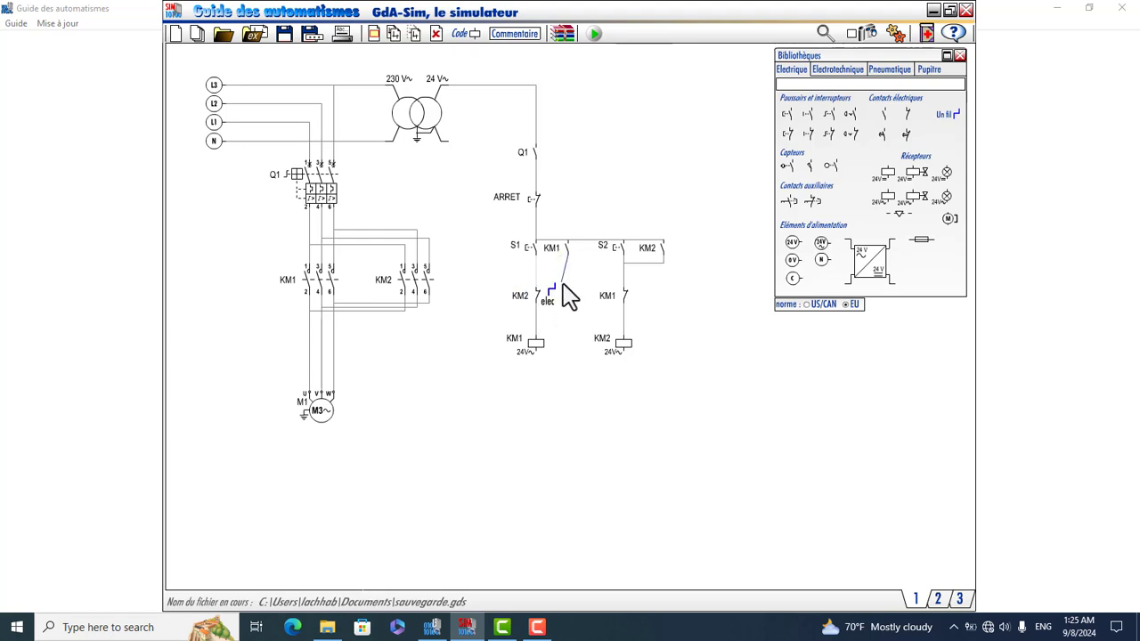
click(537, 294)
Step: Join the lower terminals of coils KM2 and KM1 and return them to the transformer's lower 24 V terminal
click(623, 351)
click(535, 351)
click(445, 146)
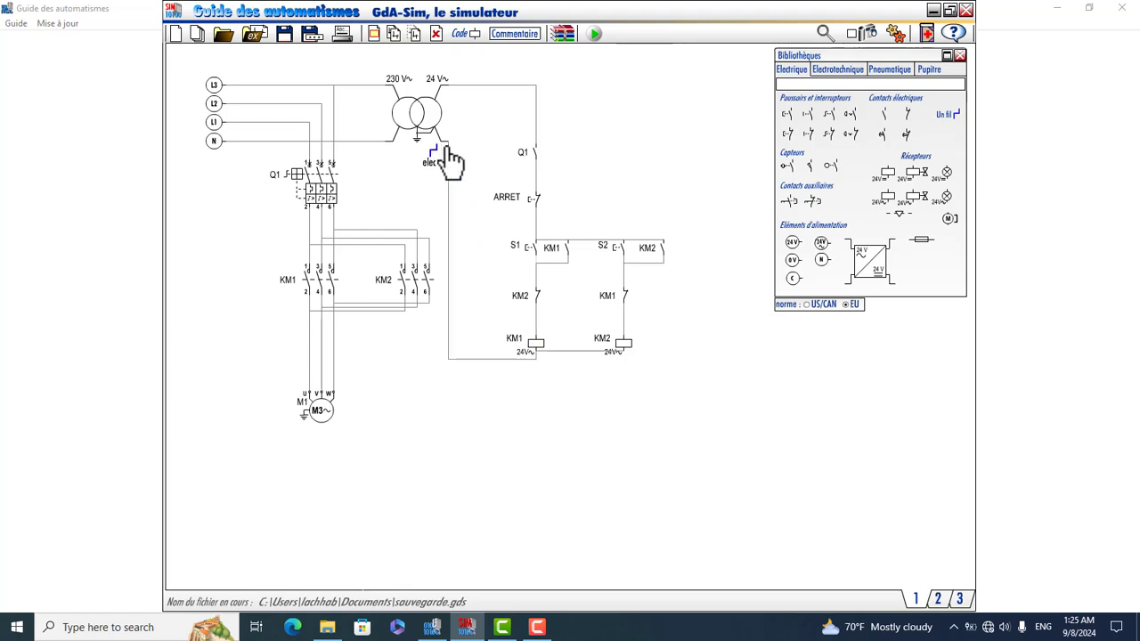
right_click(479, 240)
Step: Start the simulation, close circuit breaker Q1 and run the motor through KM1 by actuating S1
click(595, 36)
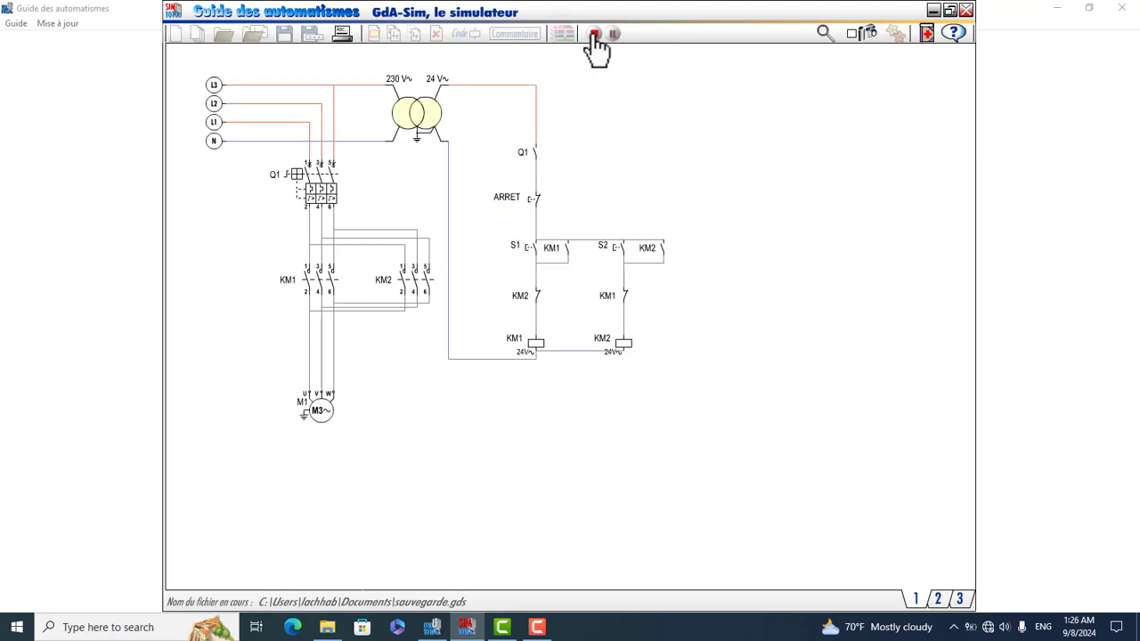
click(316, 190)
click(529, 249)
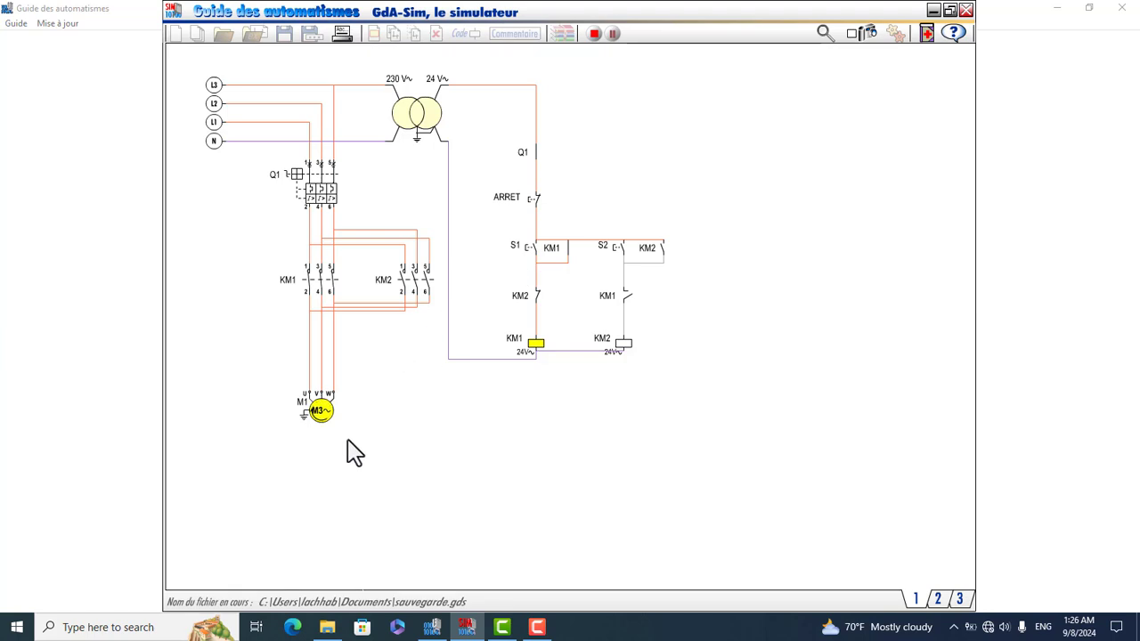
Step: Test the interlock by actuating S2 while KM1 is energised, and stop the motor with ARRET
click(624, 252)
drag(624, 251, 619, 249)
click(532, 199)
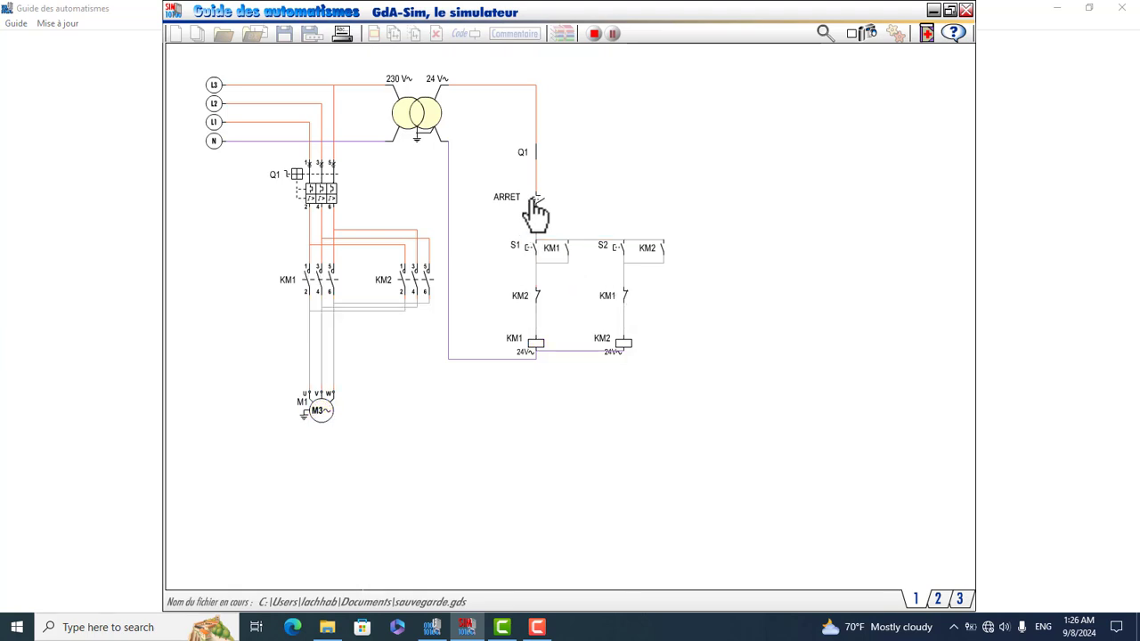
Step: Run the motor in the other direction with S2, try S1 while KM2 is energised, and stop with ARRET
click(619, 250)
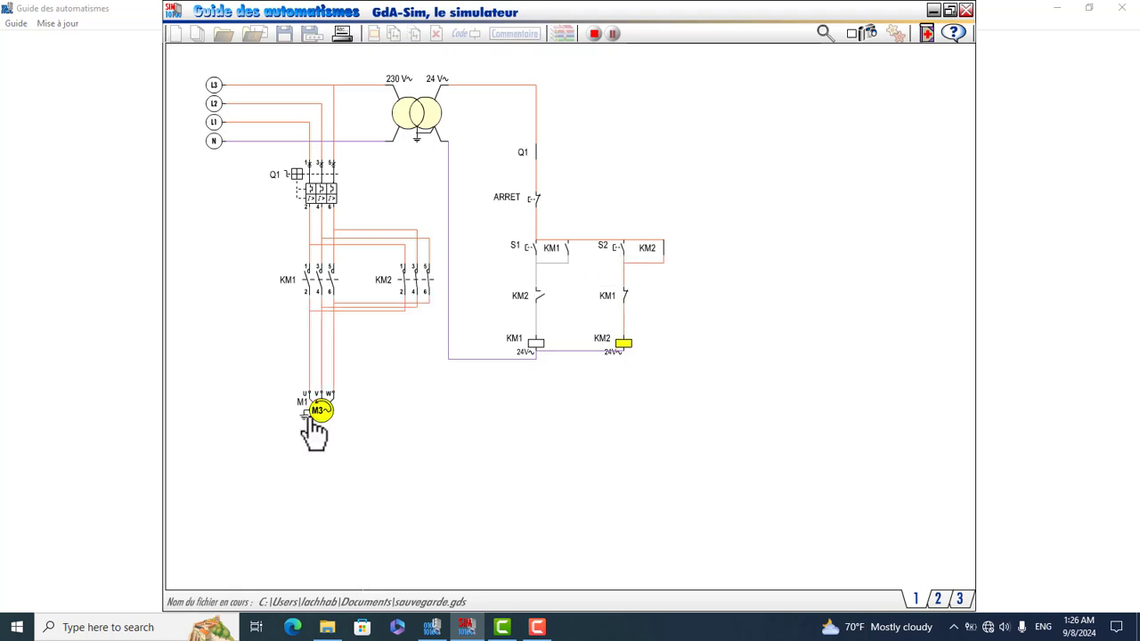
click(529, 253)
click(533, 200)
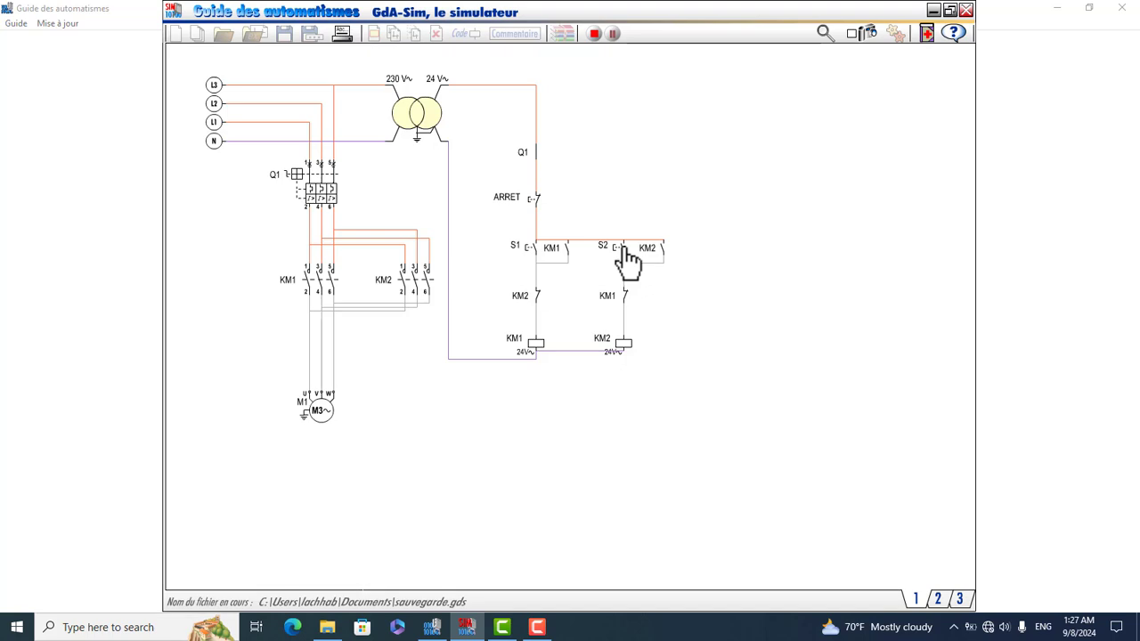
Step: Repeat the start-stop test in both directions, using S2 and ARRET first, followed by S1 and ARRET
click(625, 249)
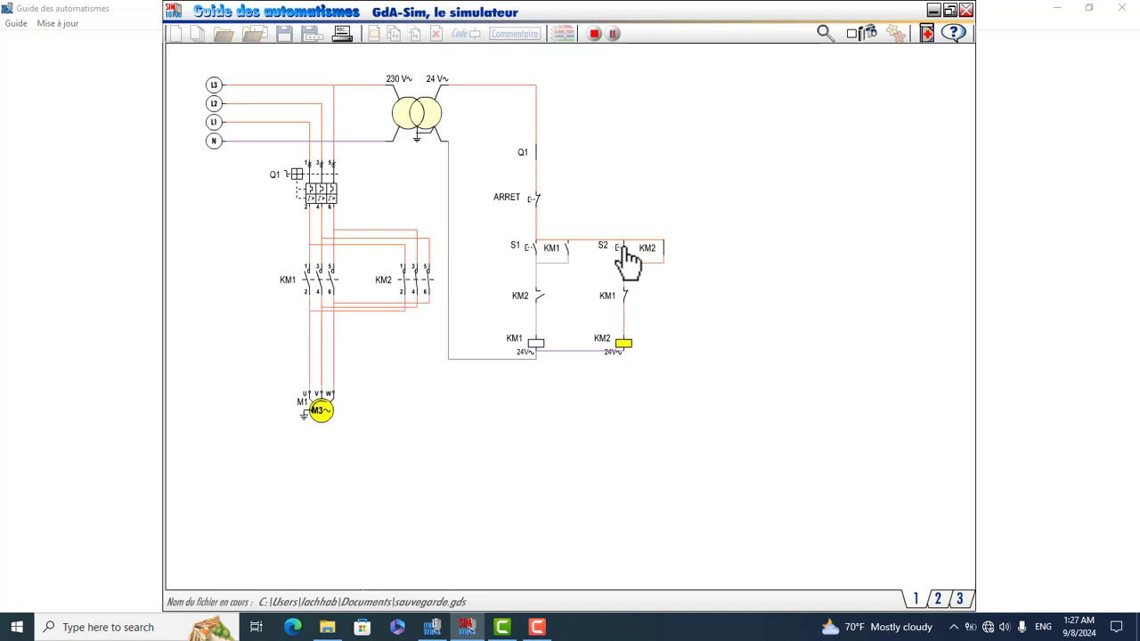
click(536, 203)
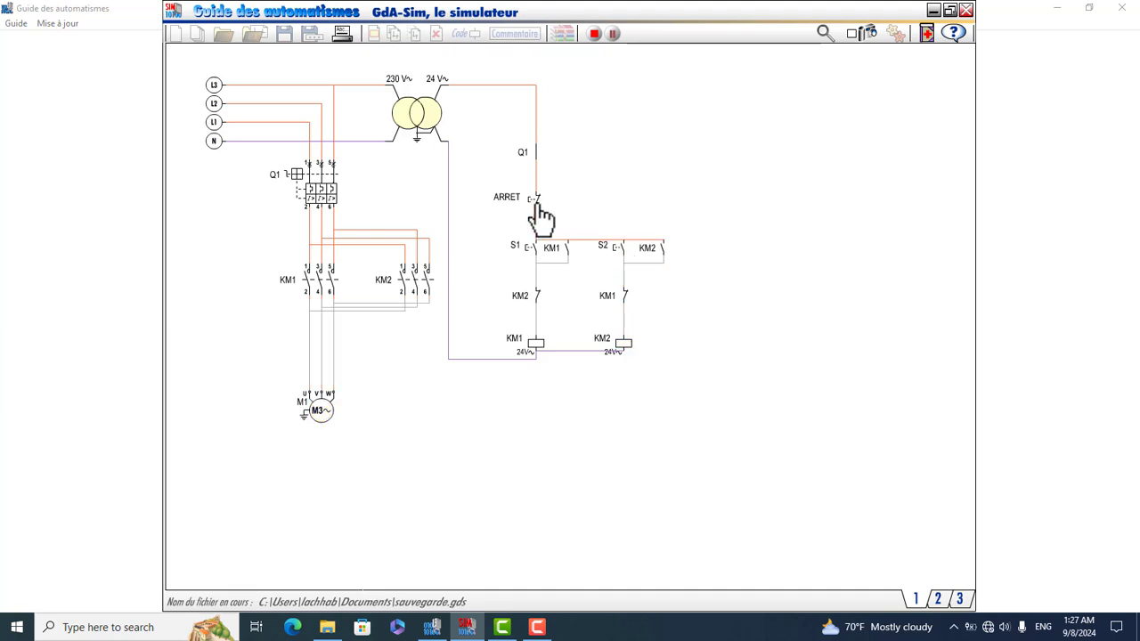
click(531, 249)
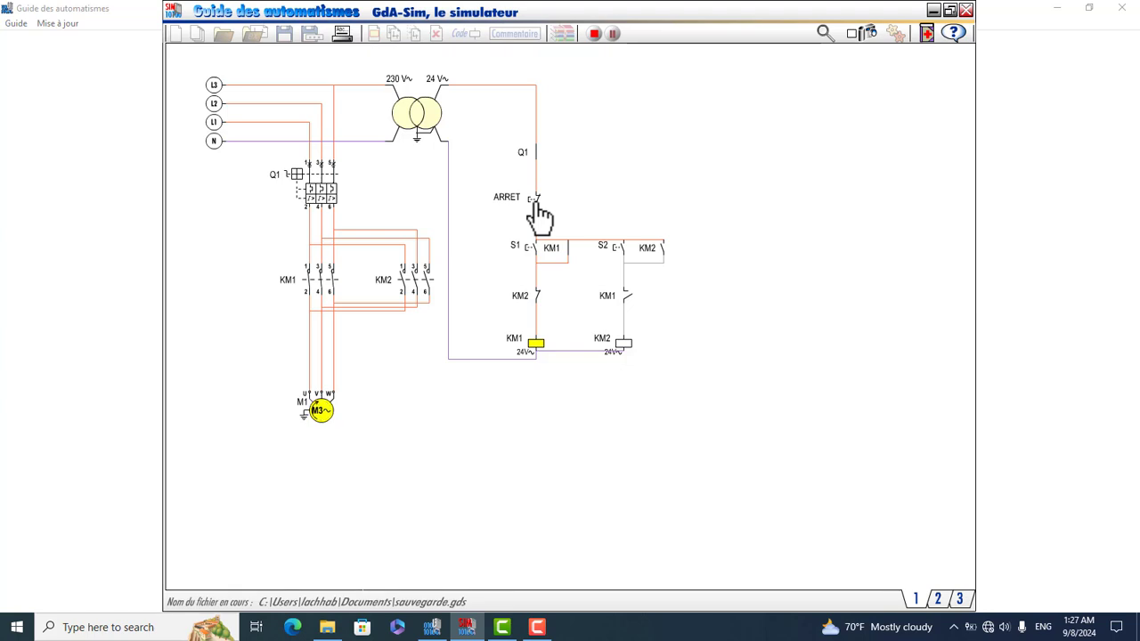
click(537, 203)
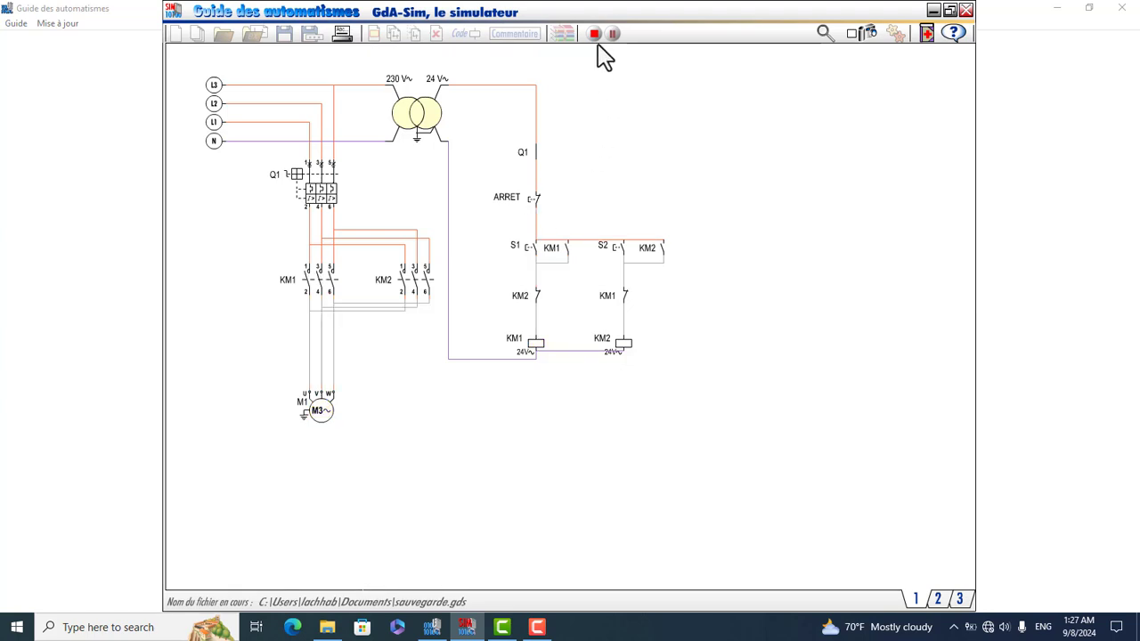